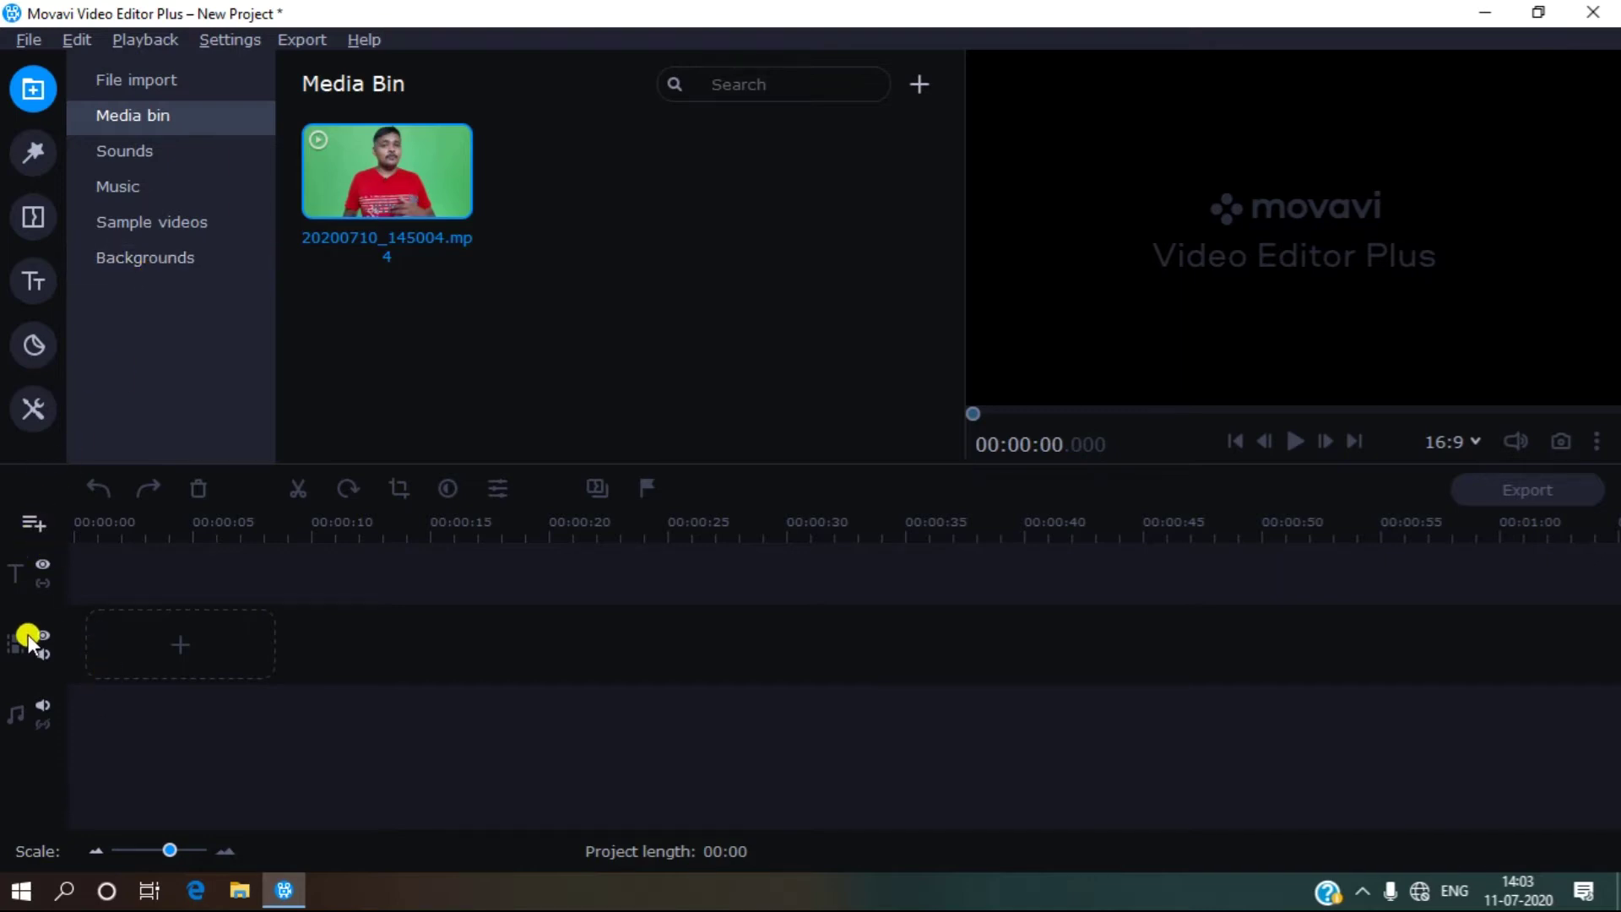
Add a second video track to the timeline and place the Business background at the start of the main video track.
{"action": "left_click", "coordinate": [38, 528]}
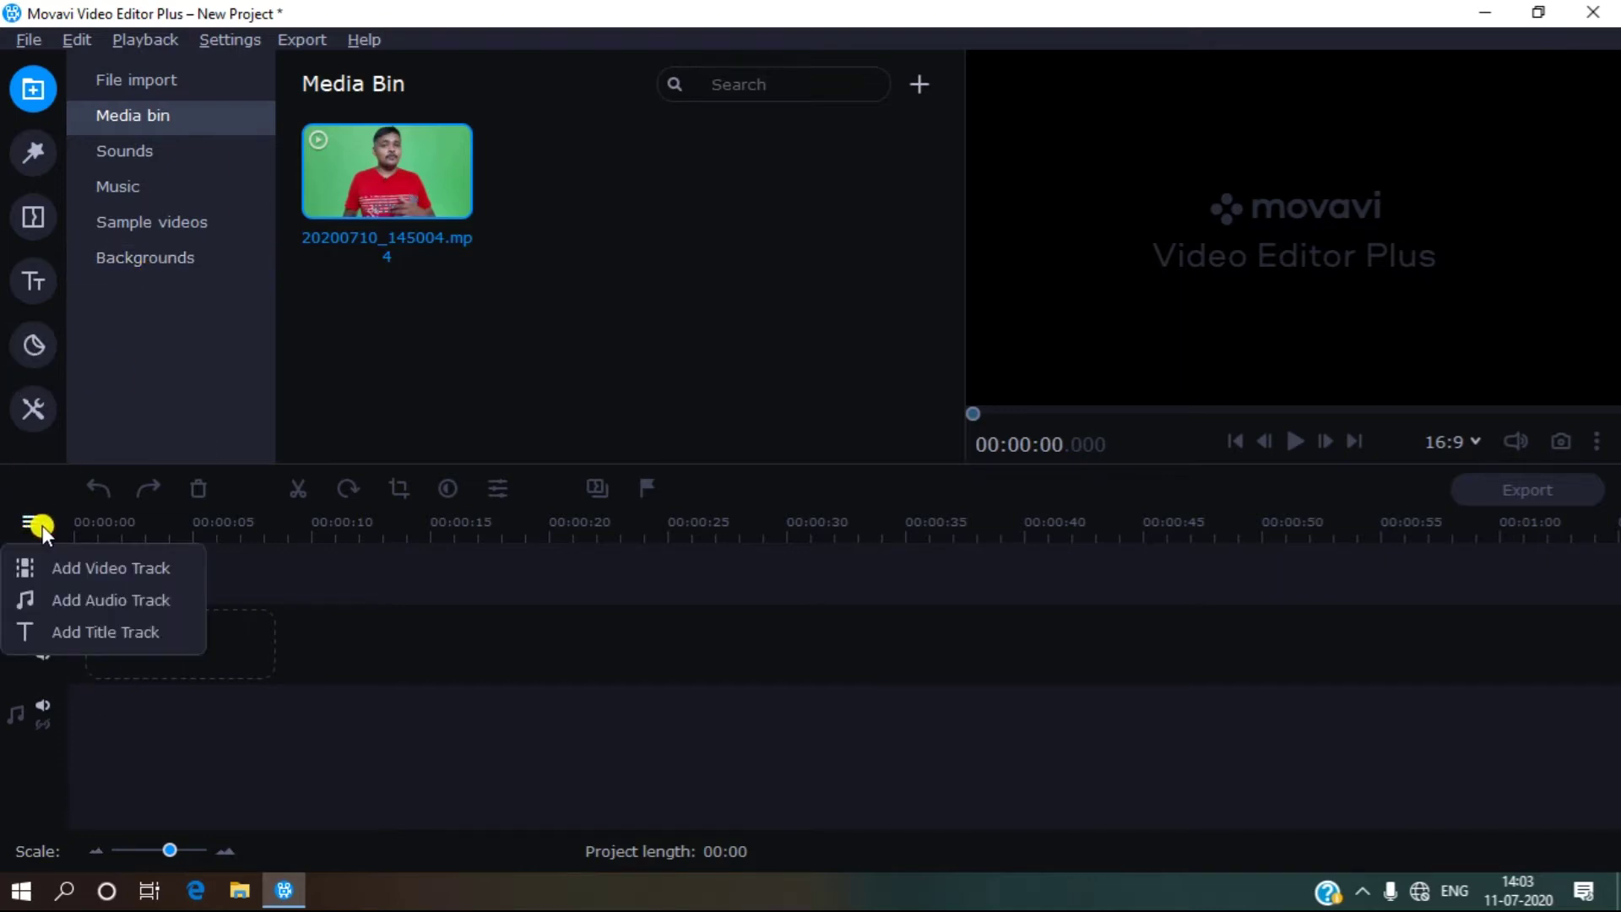
{"action": "left_click", "coordinate": [138, 570]}
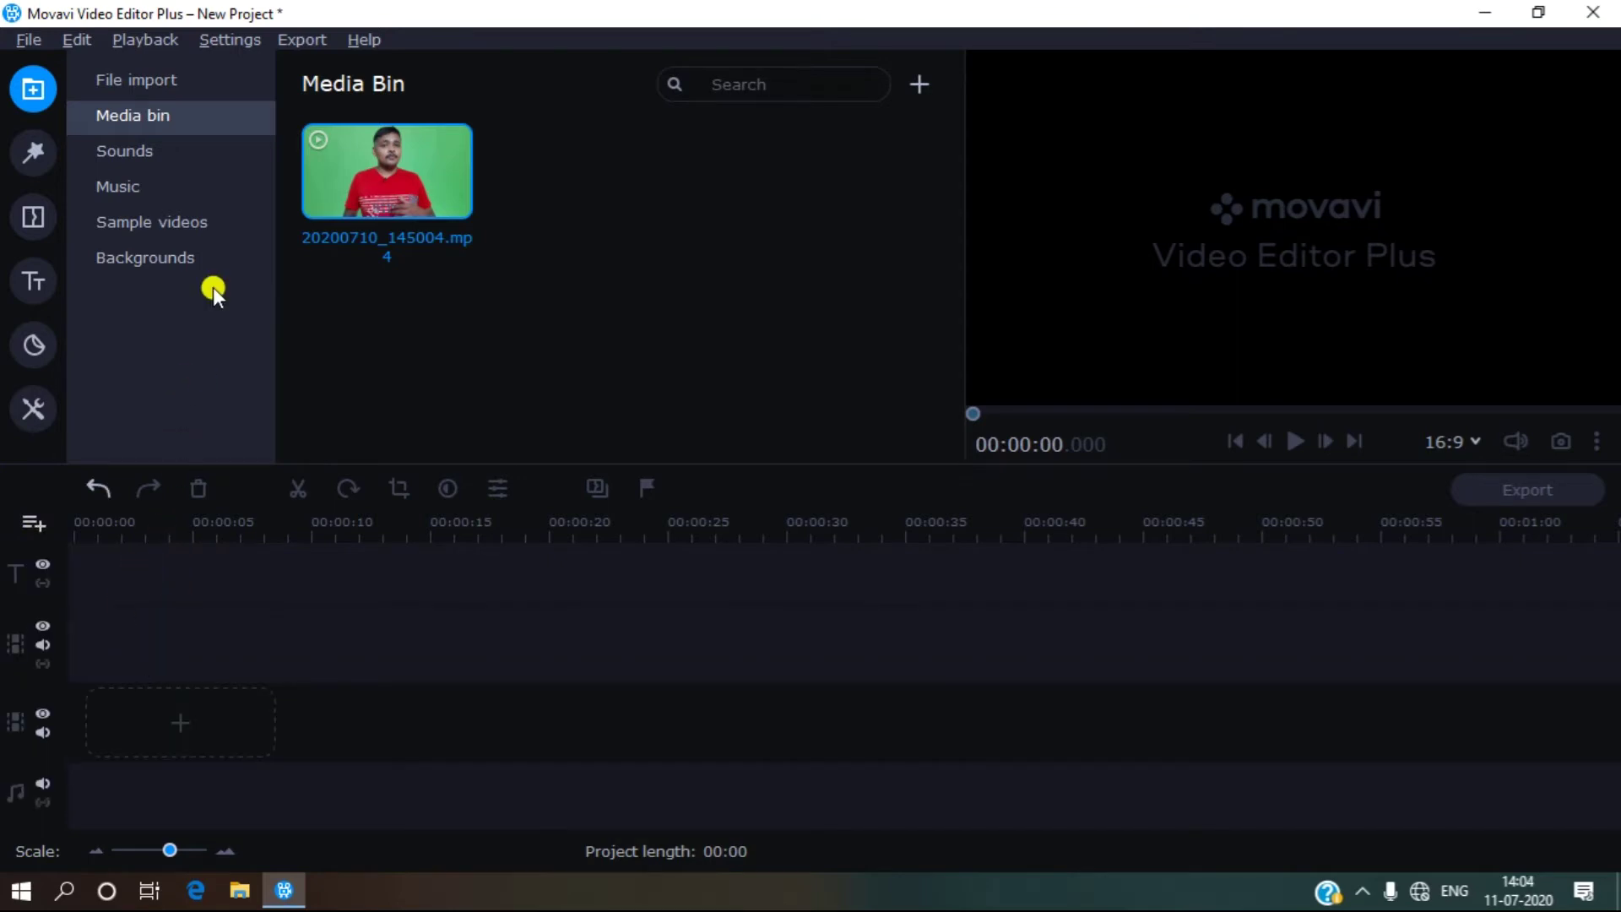
{"action": "left_click", "coordinate": [171, 255]}
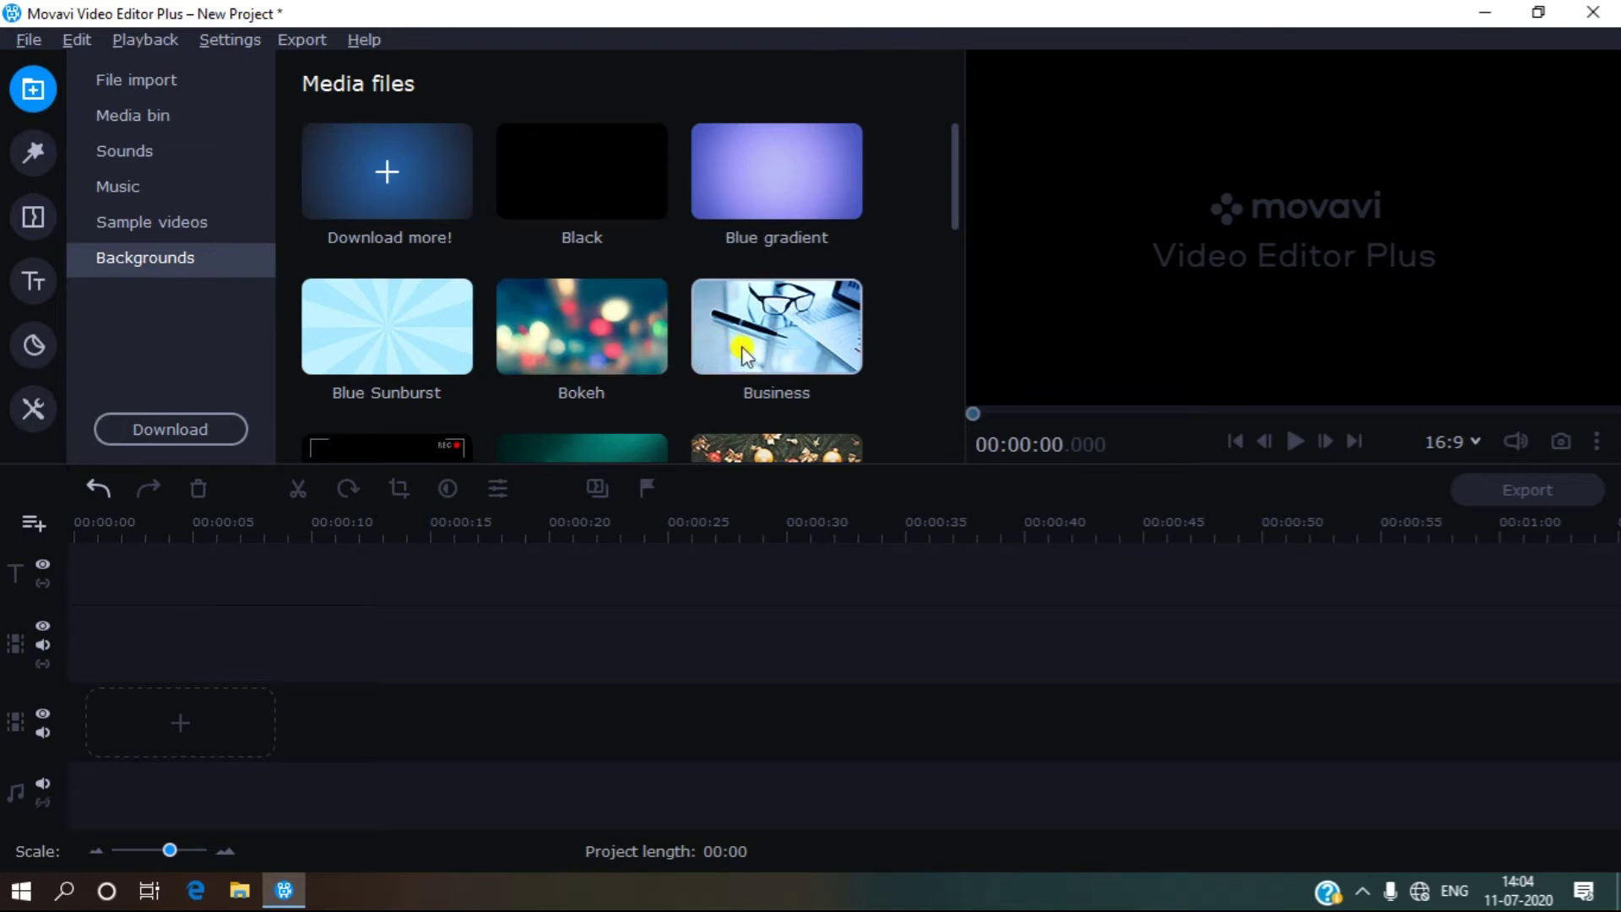
{"action": "left_click_drag", "start_coordinate": [743, 350], "coordinate": [74, 716]}
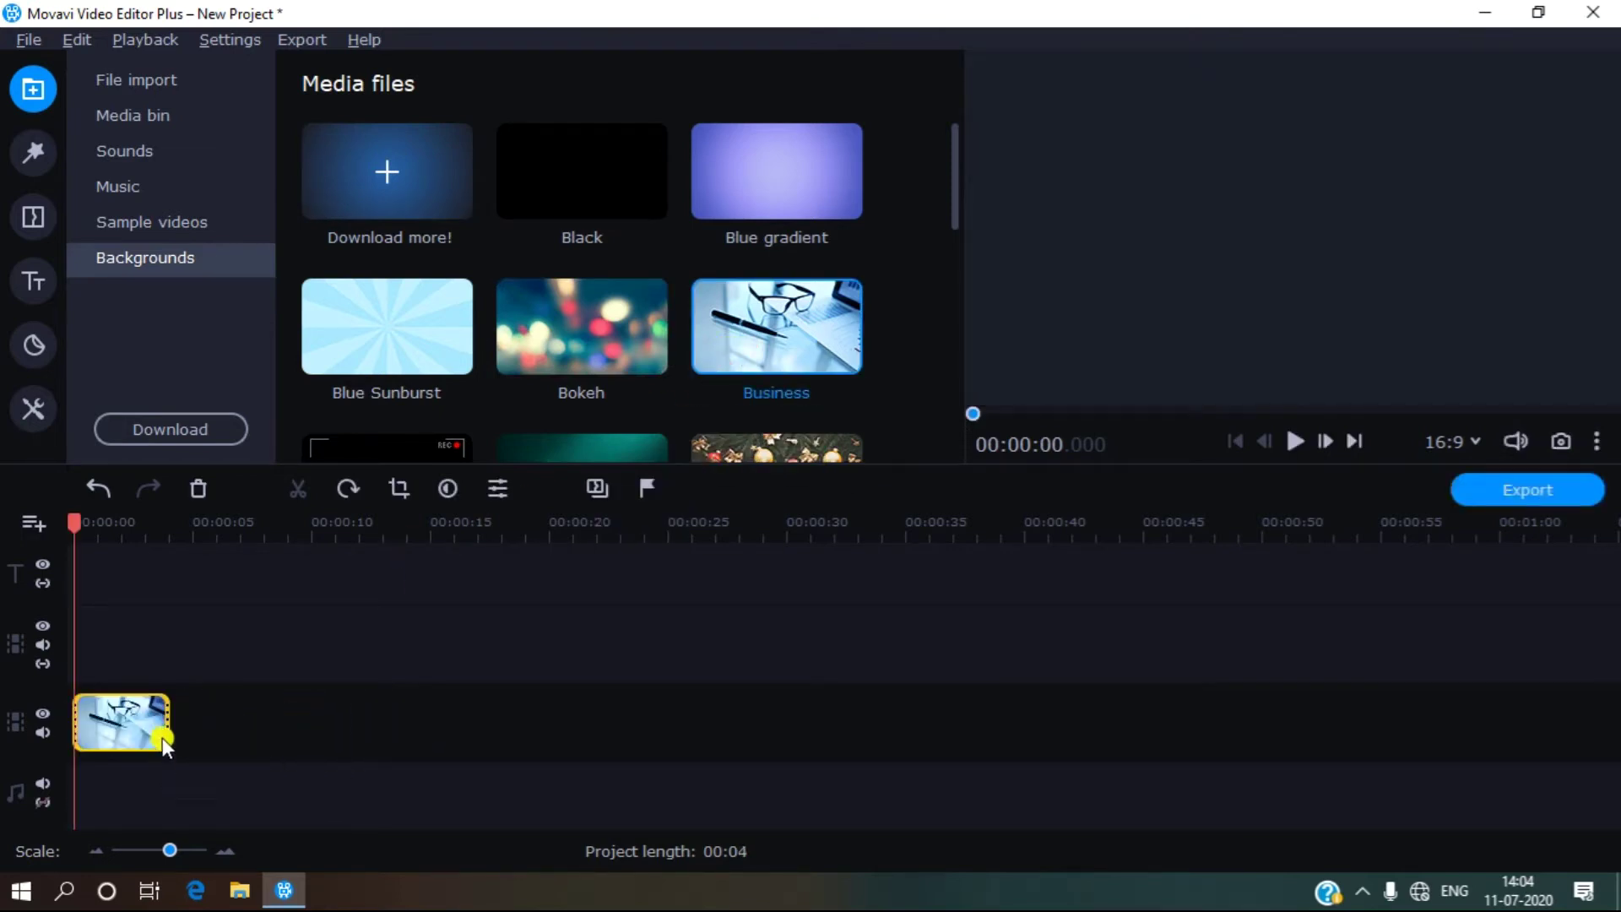
Place the green-screen clip 20200710_145004.mp4 from the media bin at the start of the upper video track.
{"action": "left_click", "coordinate": [187, 115]}
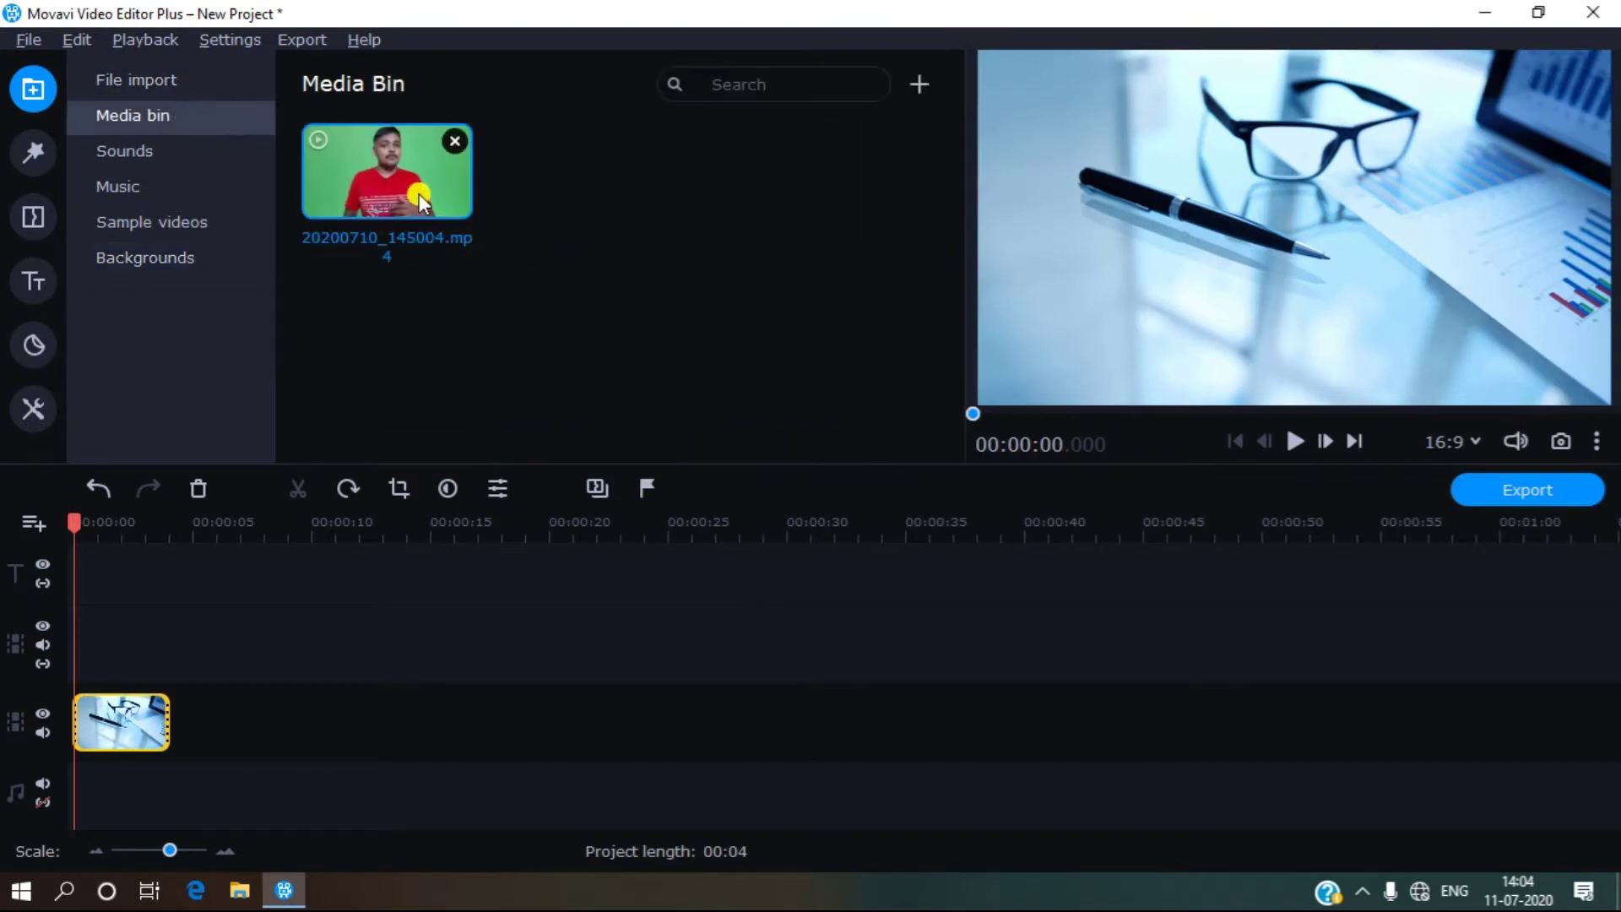
{"action": "left_click_drag", "start_coordinate": [414, 206], "coordinate": [84, 626]}
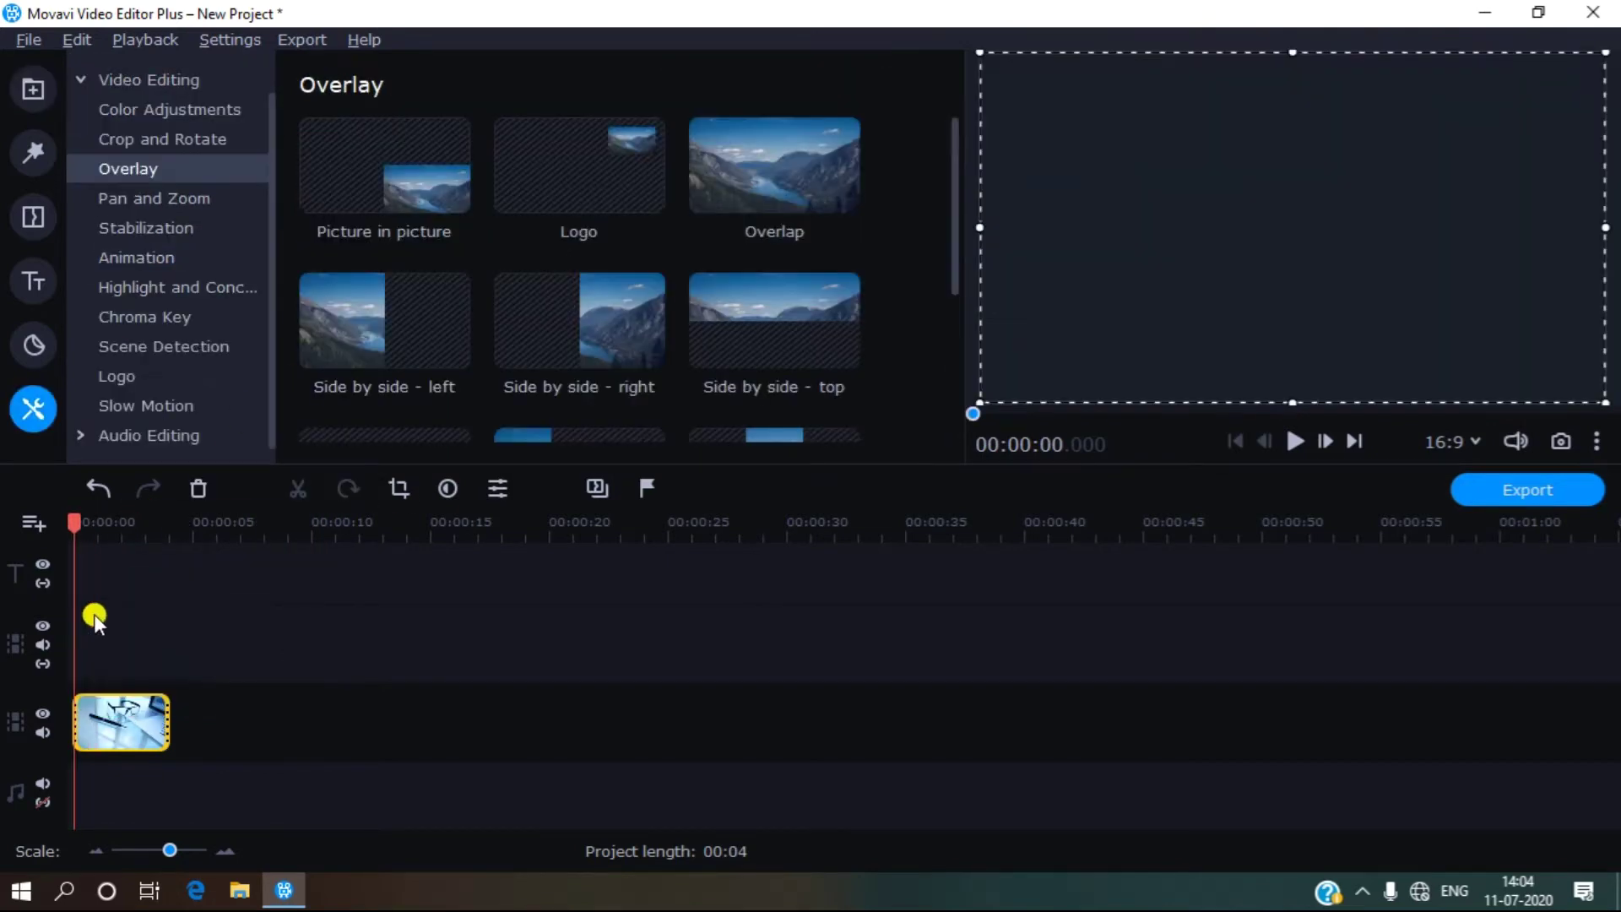
Extend the Business background clip to a duration of 00:07:19.600 so it ends together with the green-screen clip.
{"action": "left_click", "coordinate": [91, 851]}
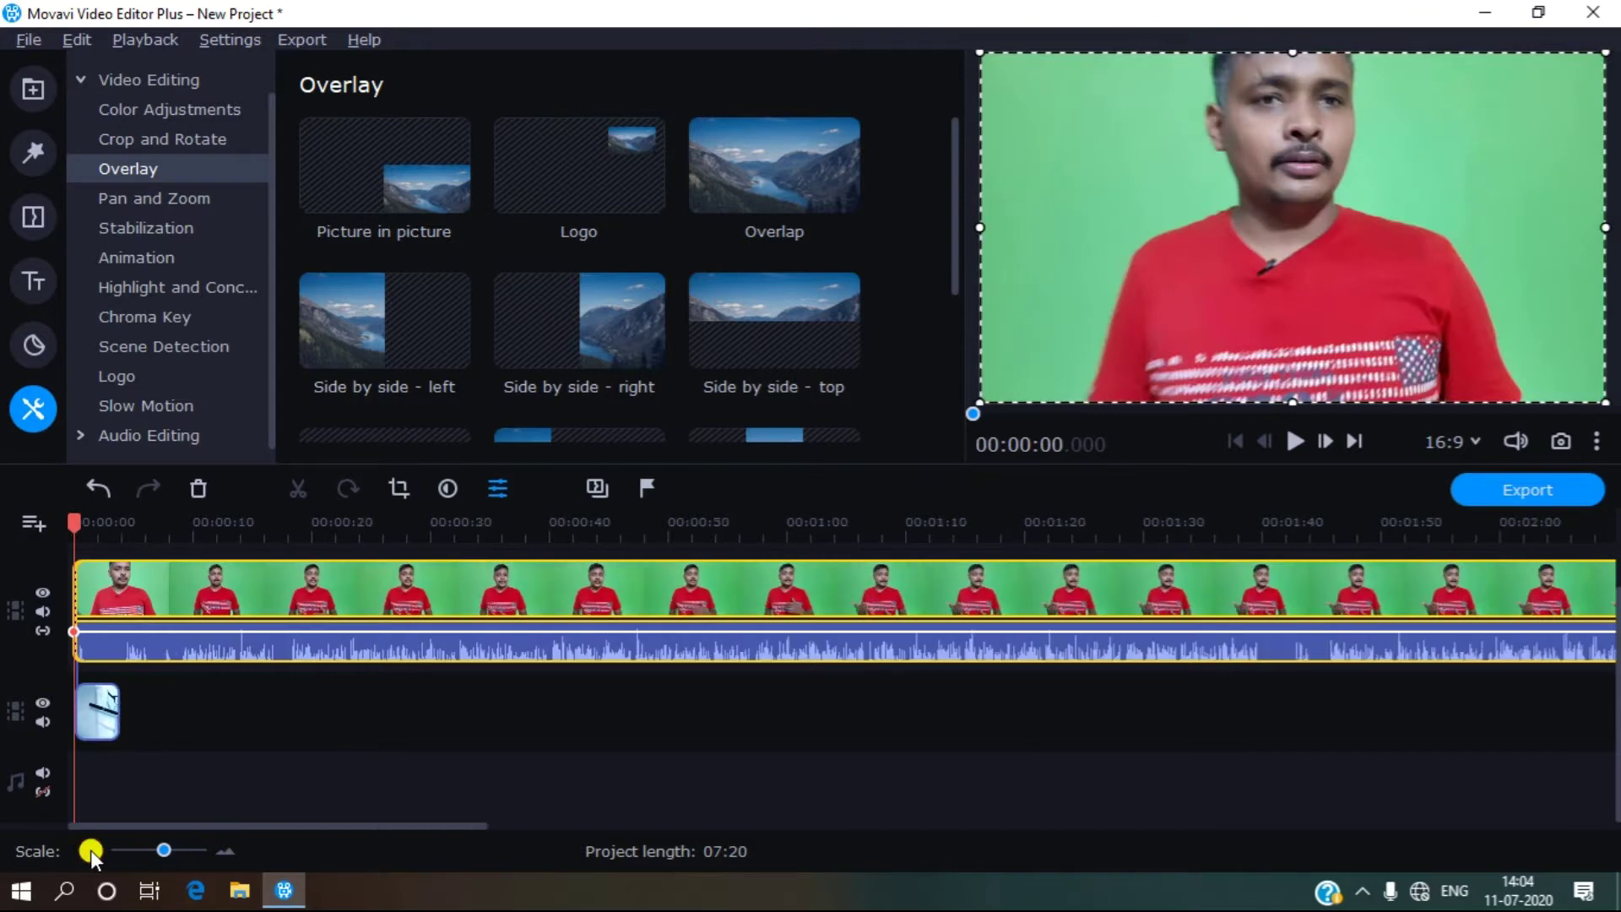
{"action": "left_click", "coordinate": [95, 718]}
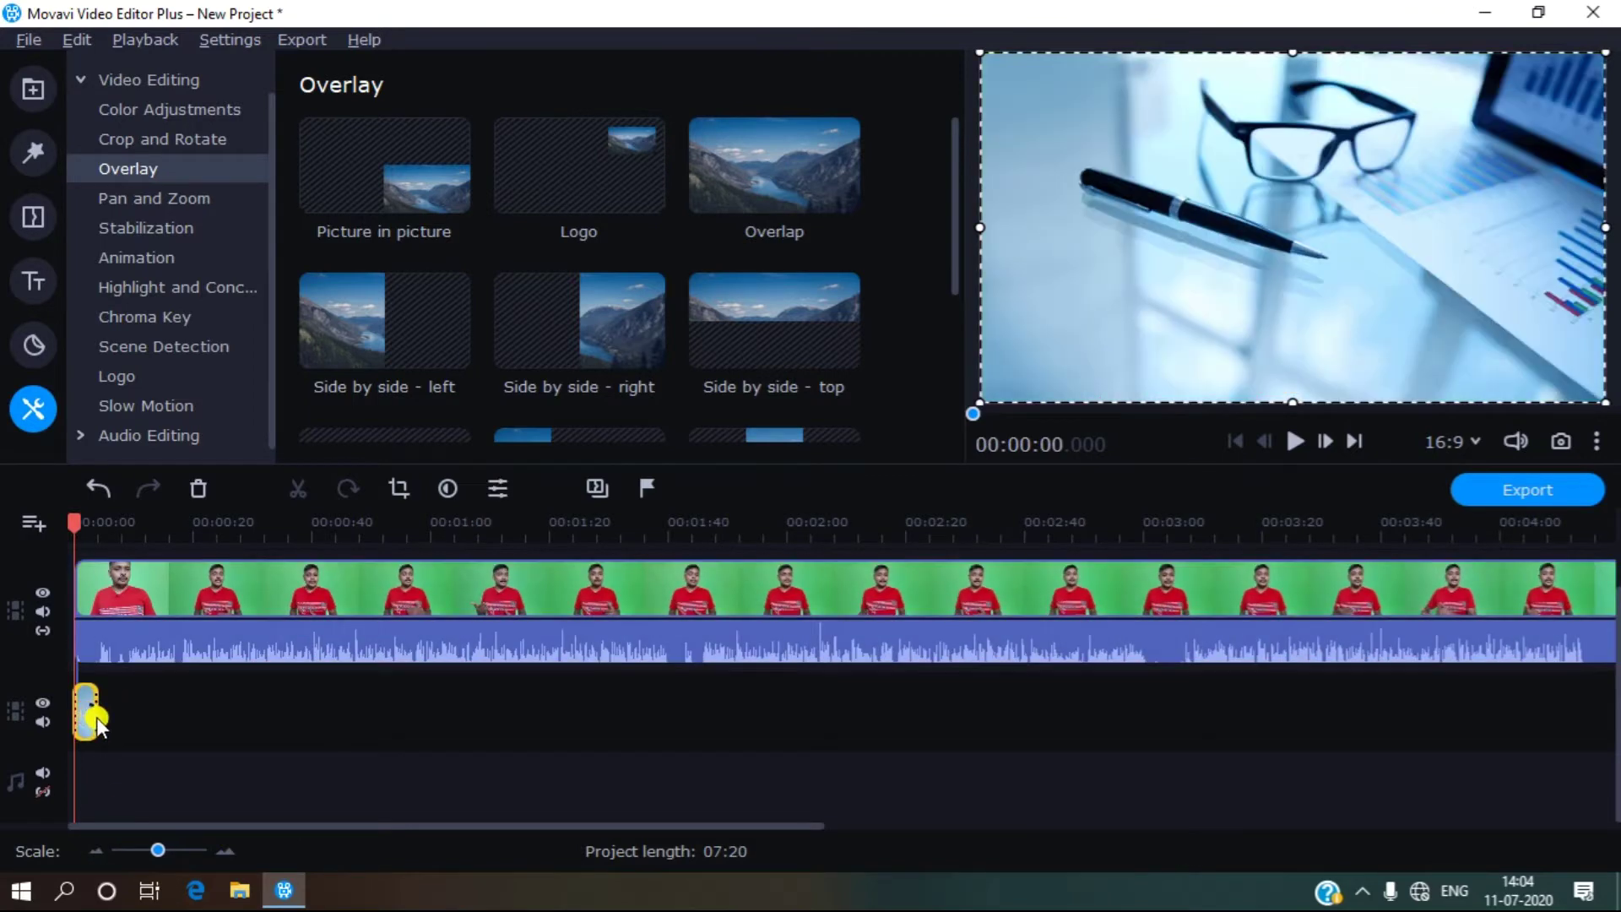
{"action": "double_click", "coordinate": [96, 717]}
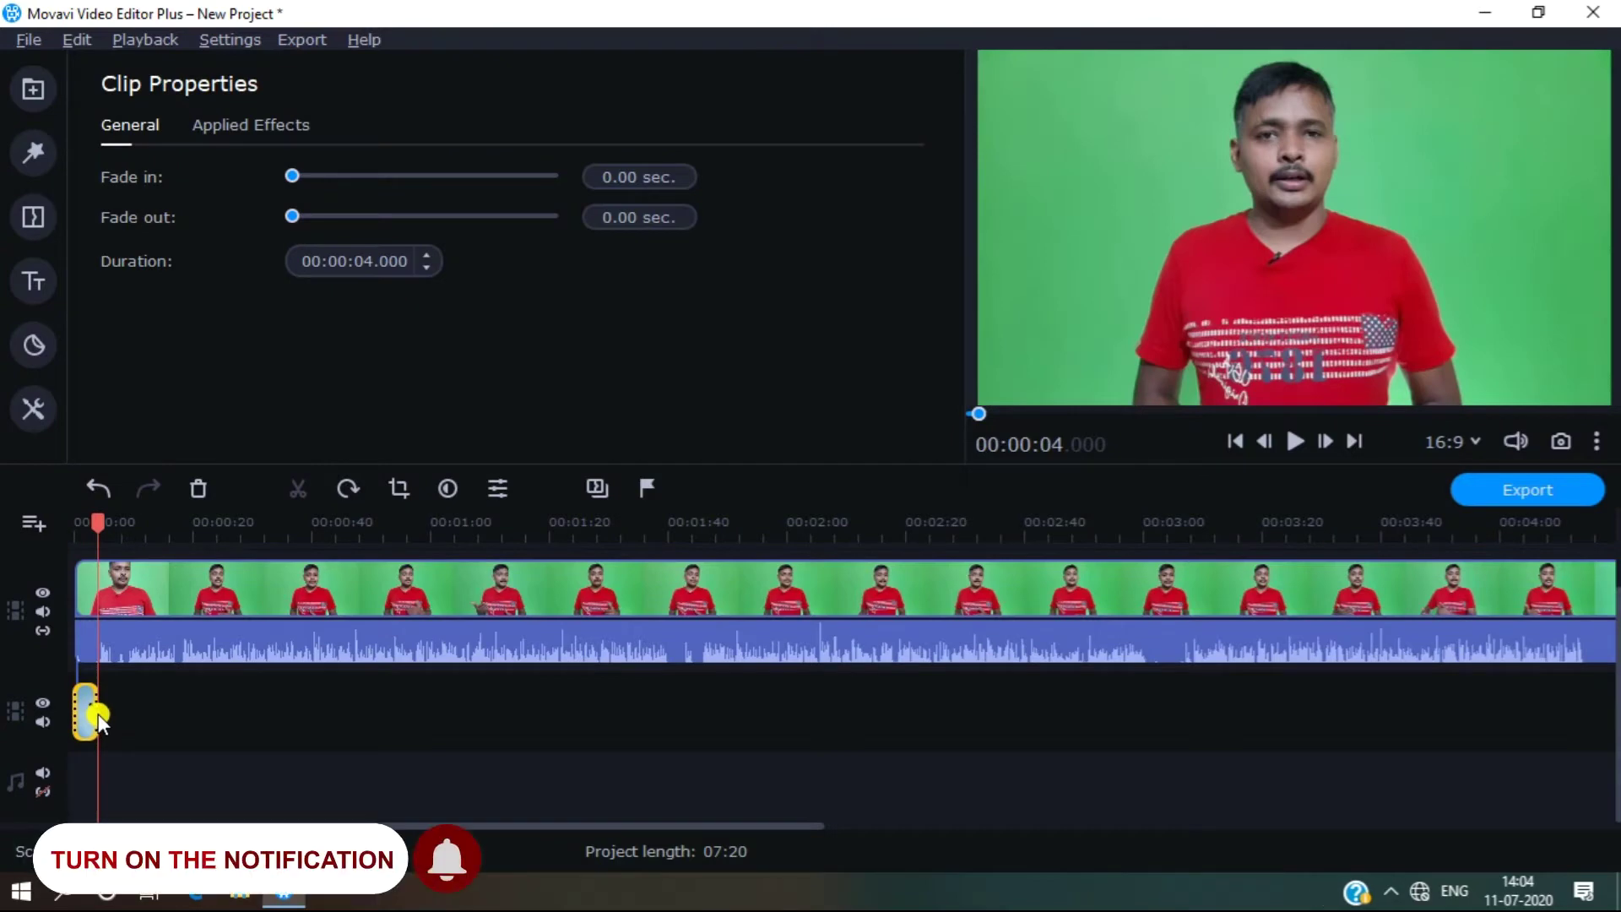
{"action": "left_click_drag", "start_coordinate": [94, 717], "coordinate": [1309, 718]}
{"action": "left_click_drag", "start_coordinate": [1363, 774], "coordinate": [1392, 775]}
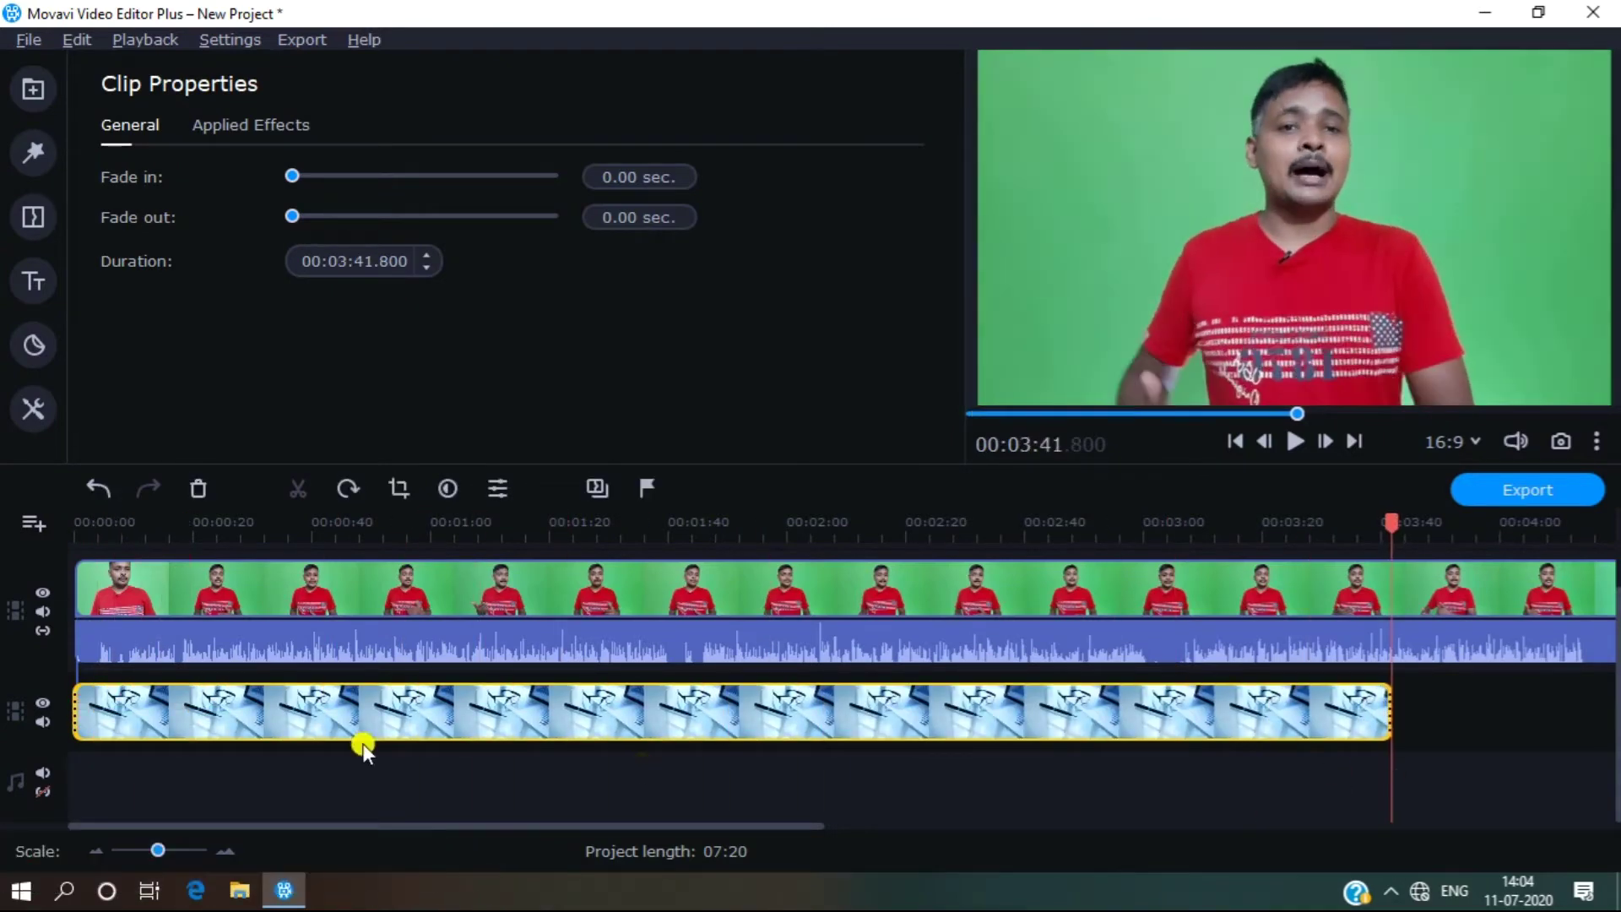
{"action": "left_click", "coordinate": [93, 847]}
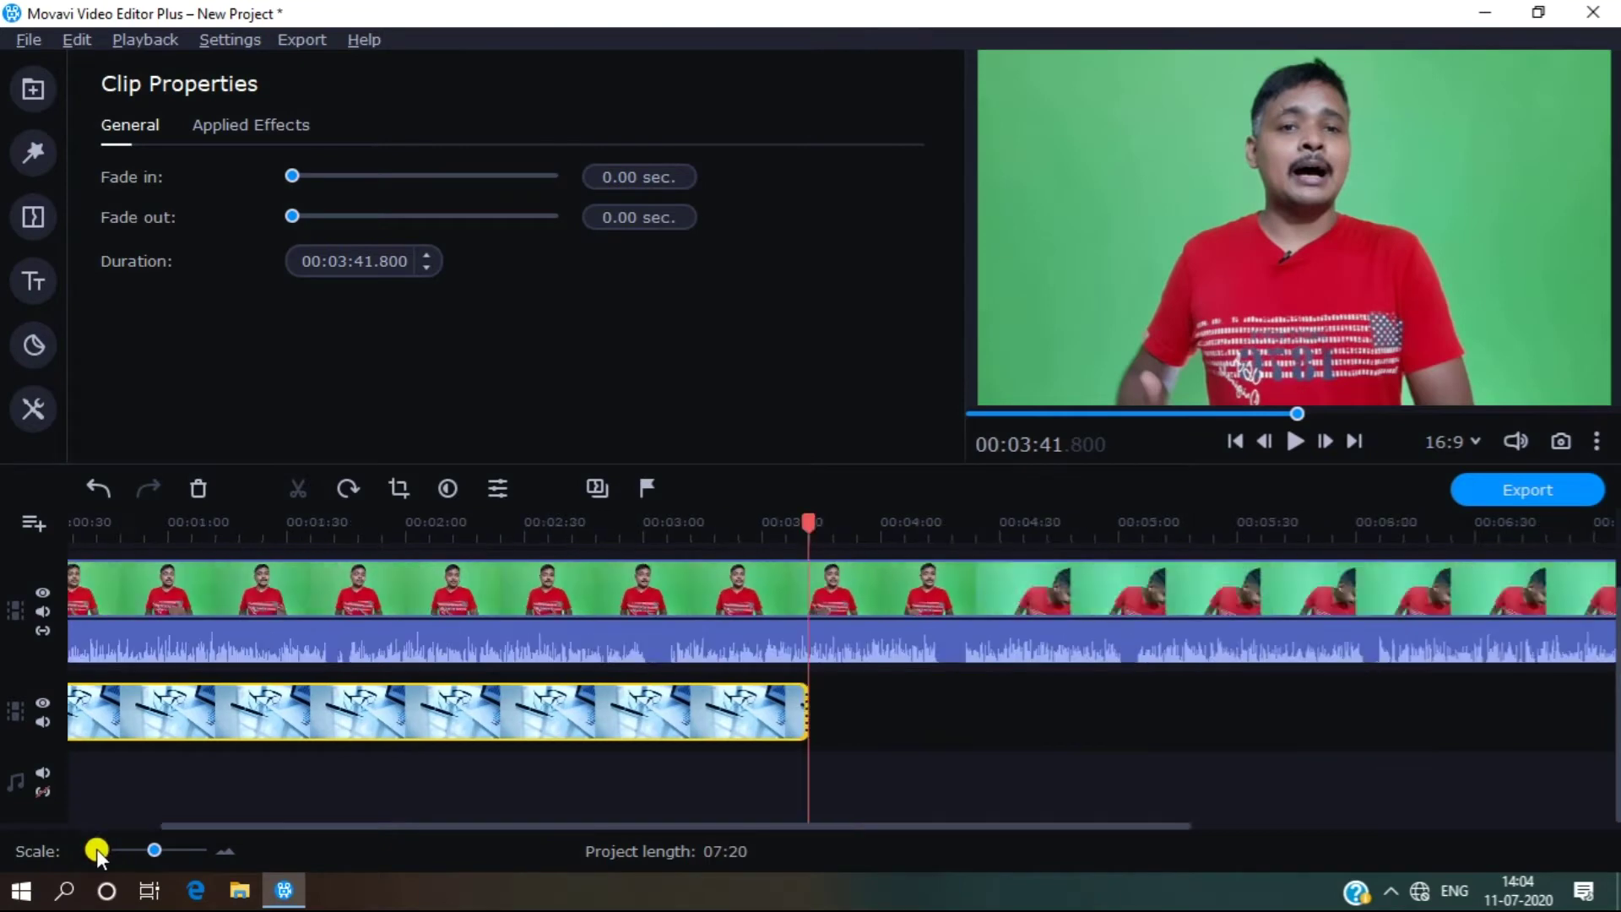
{"action": "left_click_drag", "start_coordinate": [367, 728], "coordinate": [652, 730]}
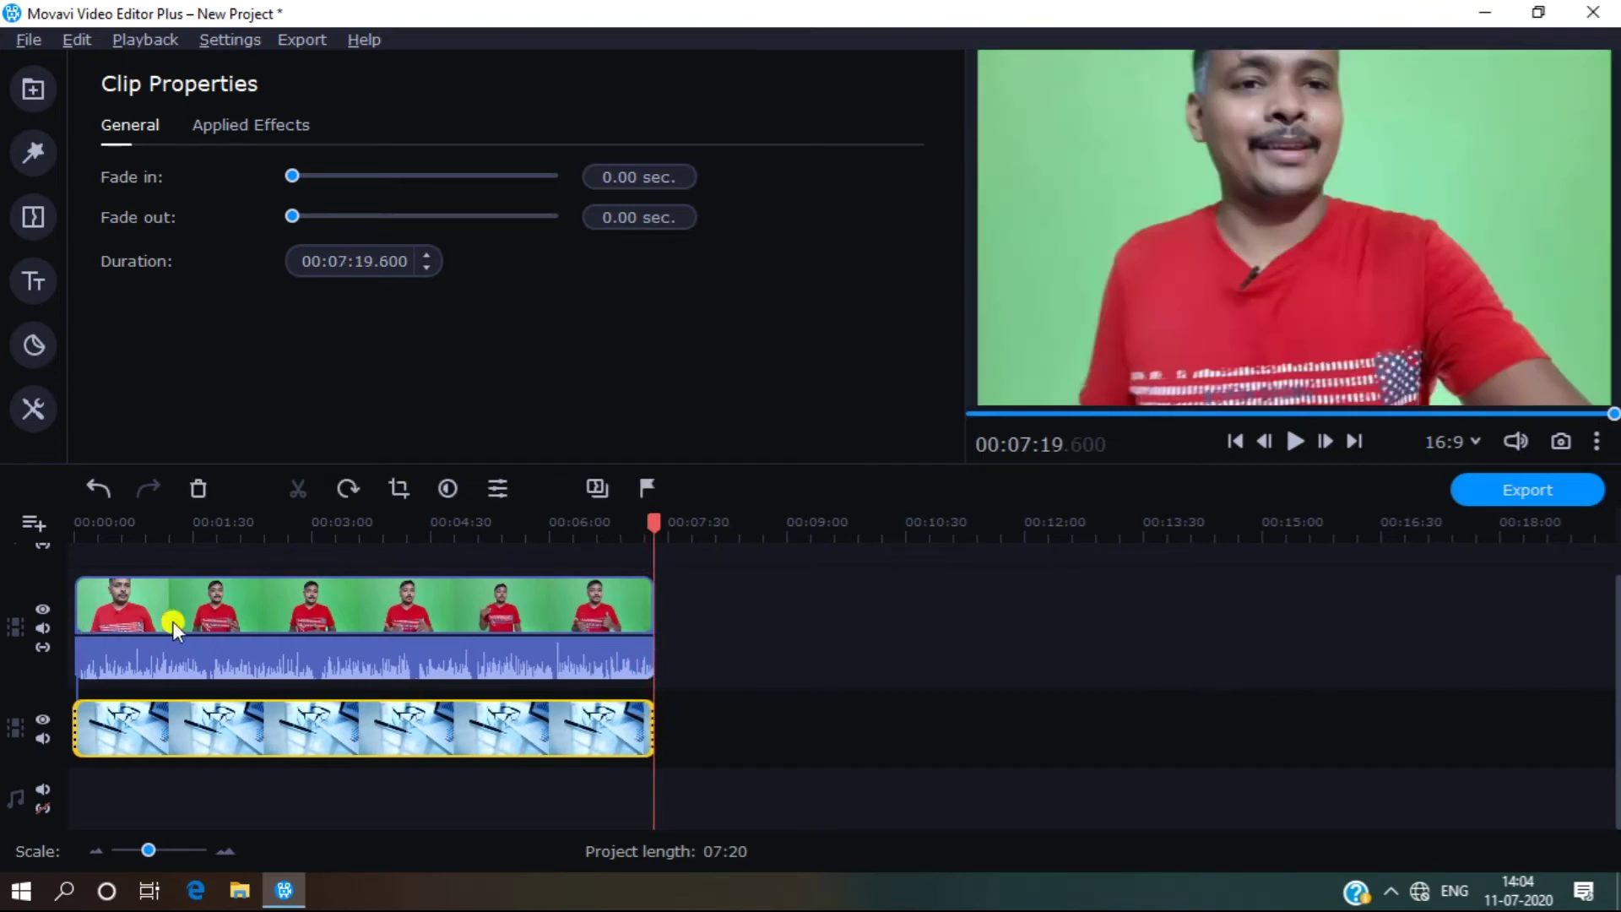
Apply Chroma Key to the green-screen clip, picking the green backdrop beside the presenter as the transparent colour.
{"action": "left_click", "coordinate": [189, 533]}
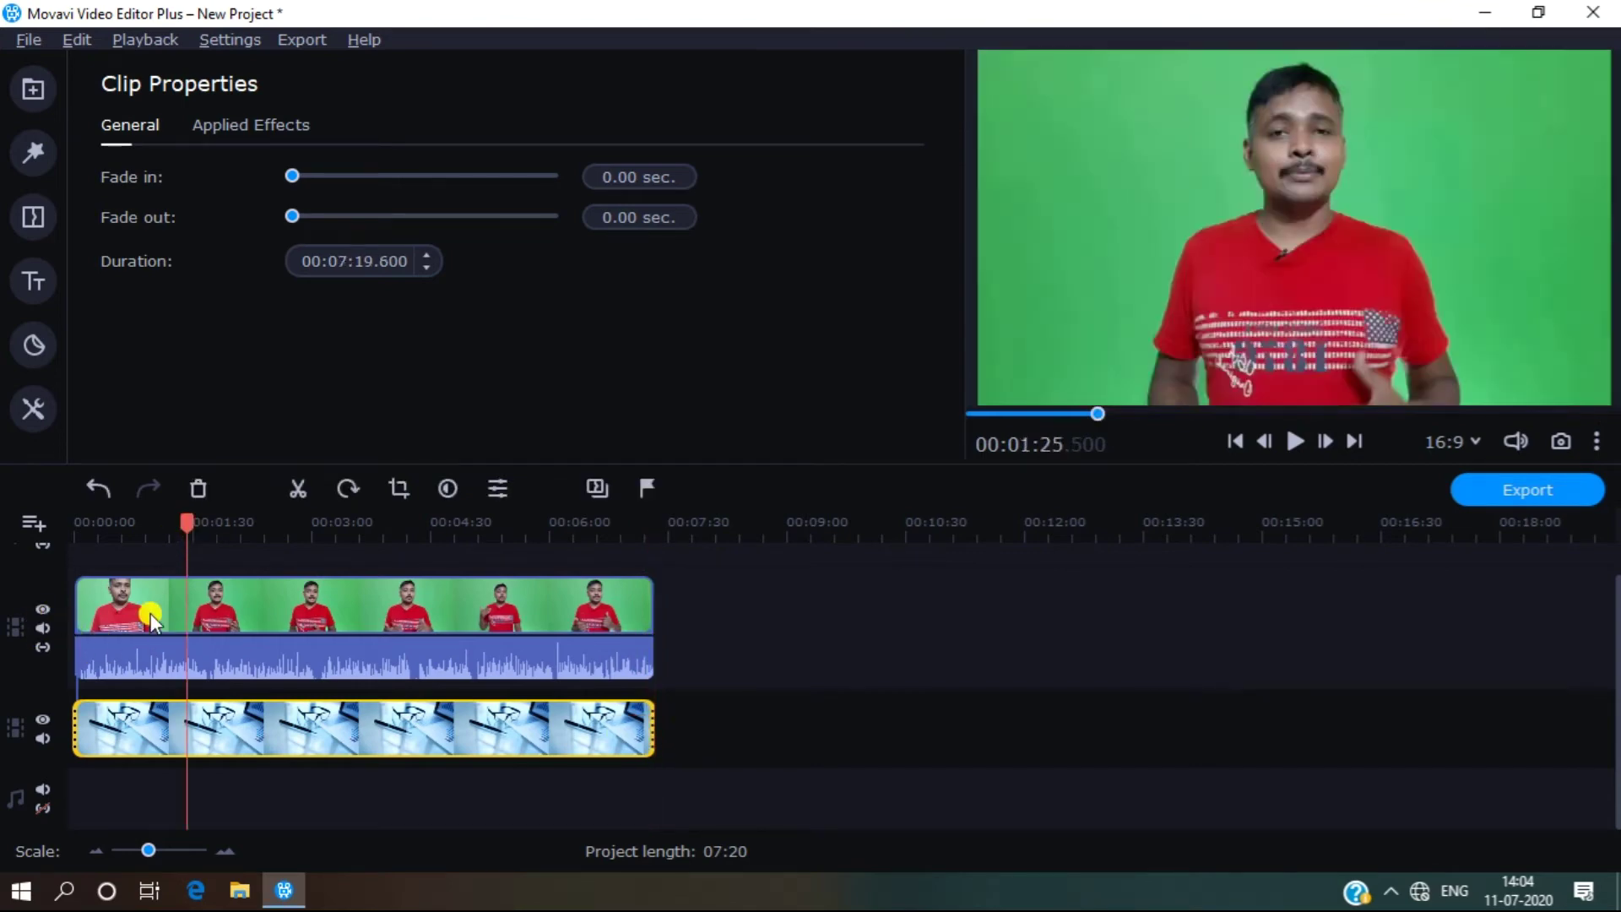
{"action": "left_click", "coordinate": [141, 611]}
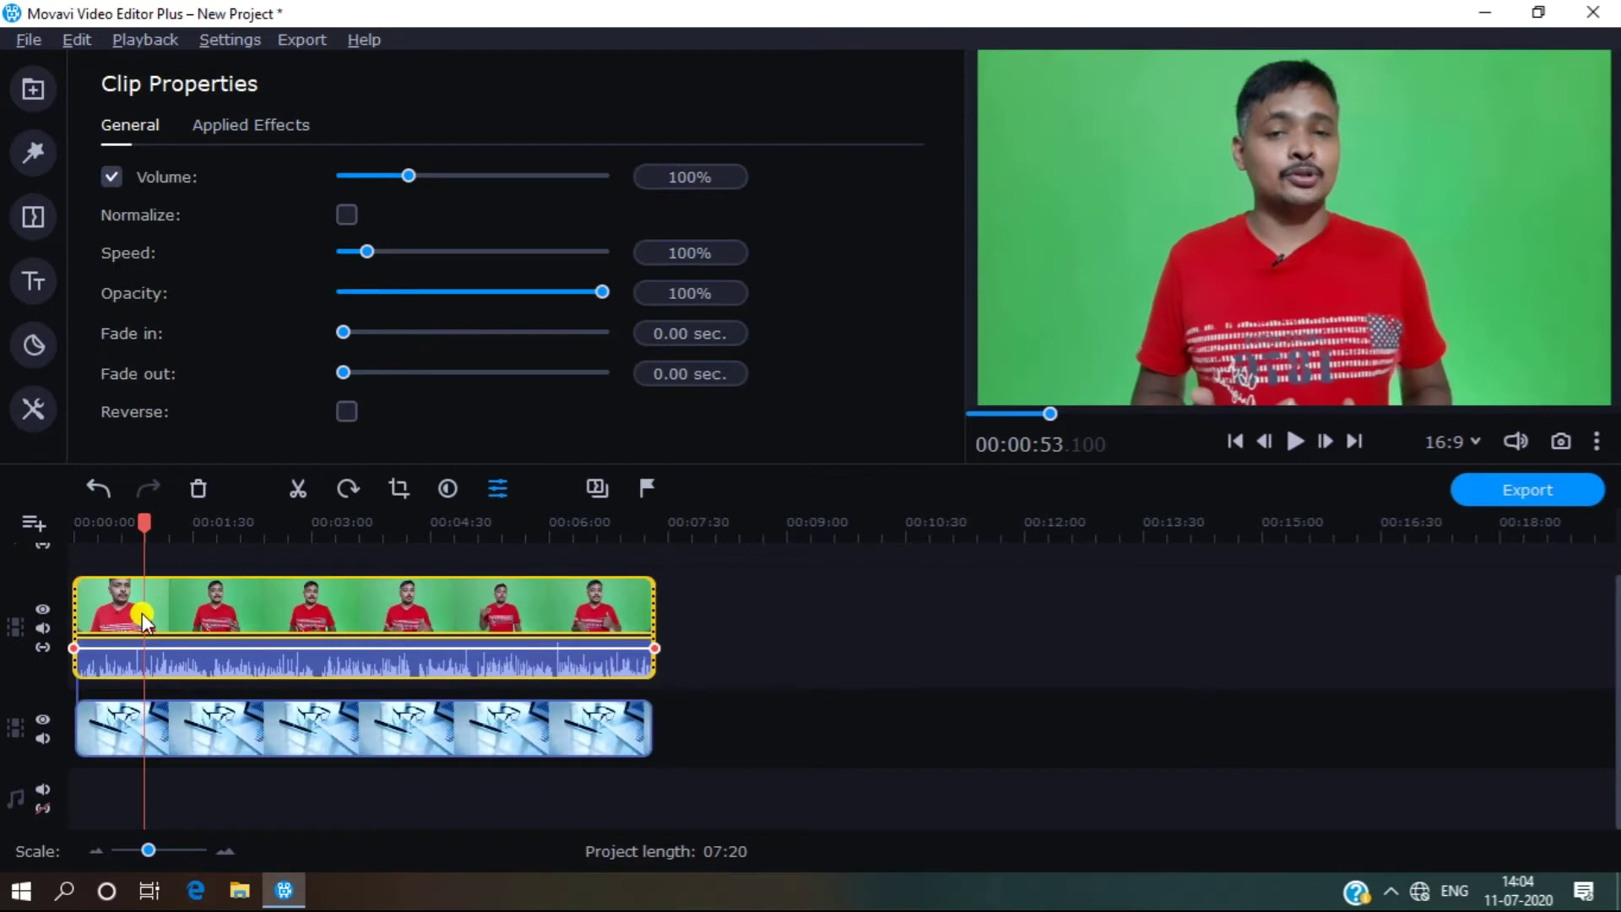
{"action": "left_click", "coordinate": [36, 414]}
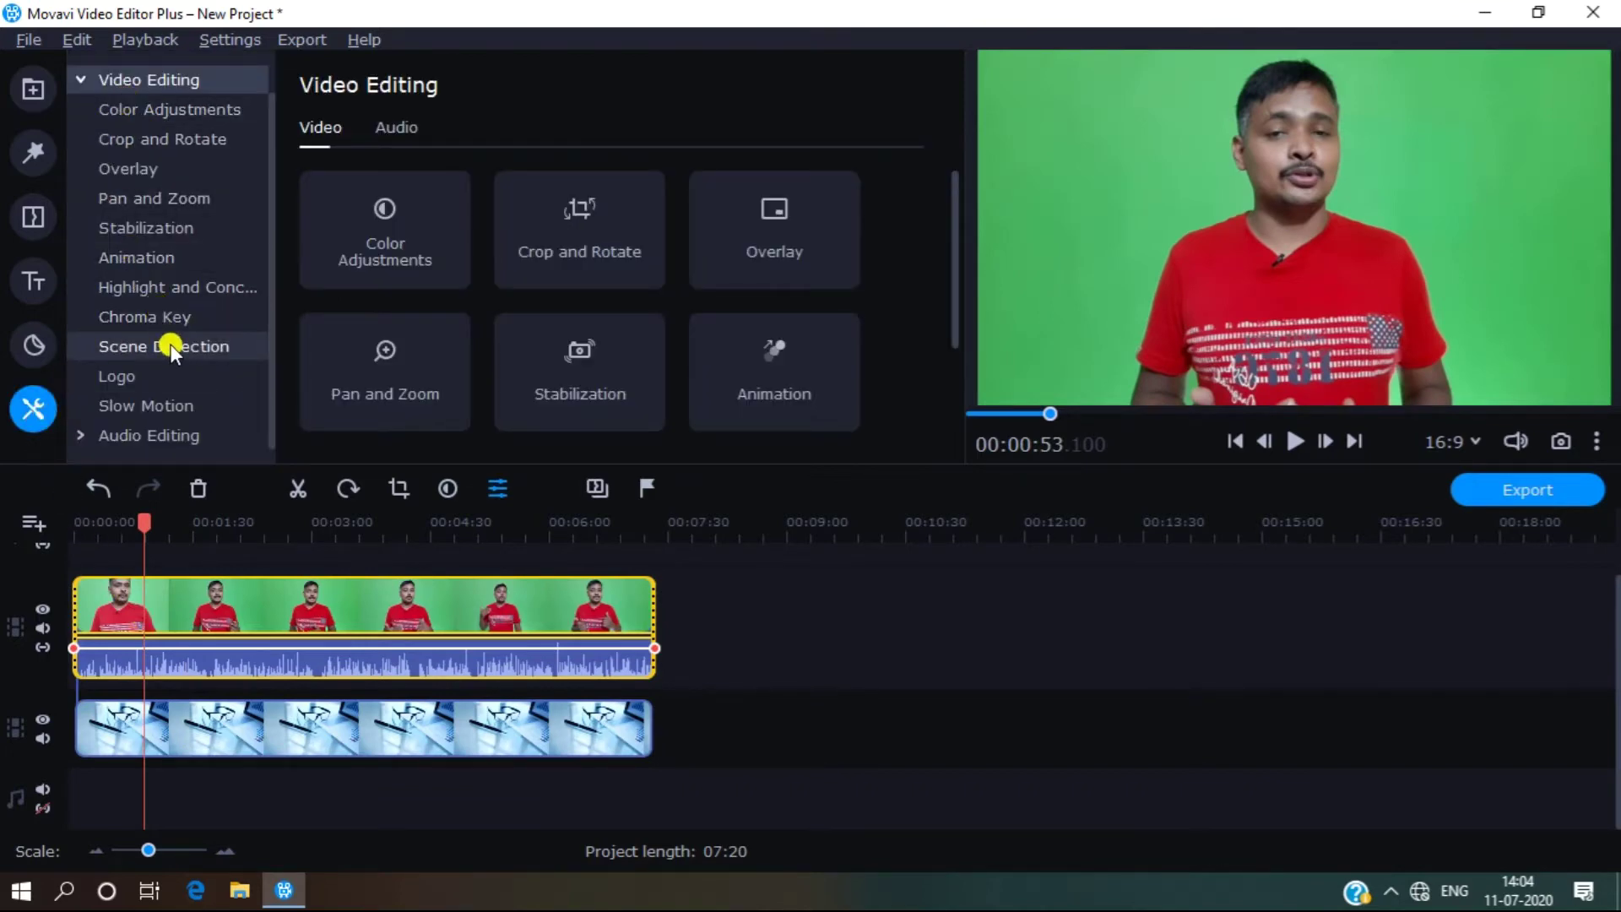
{"action": "left_click", "coordinate": [169, 317]}
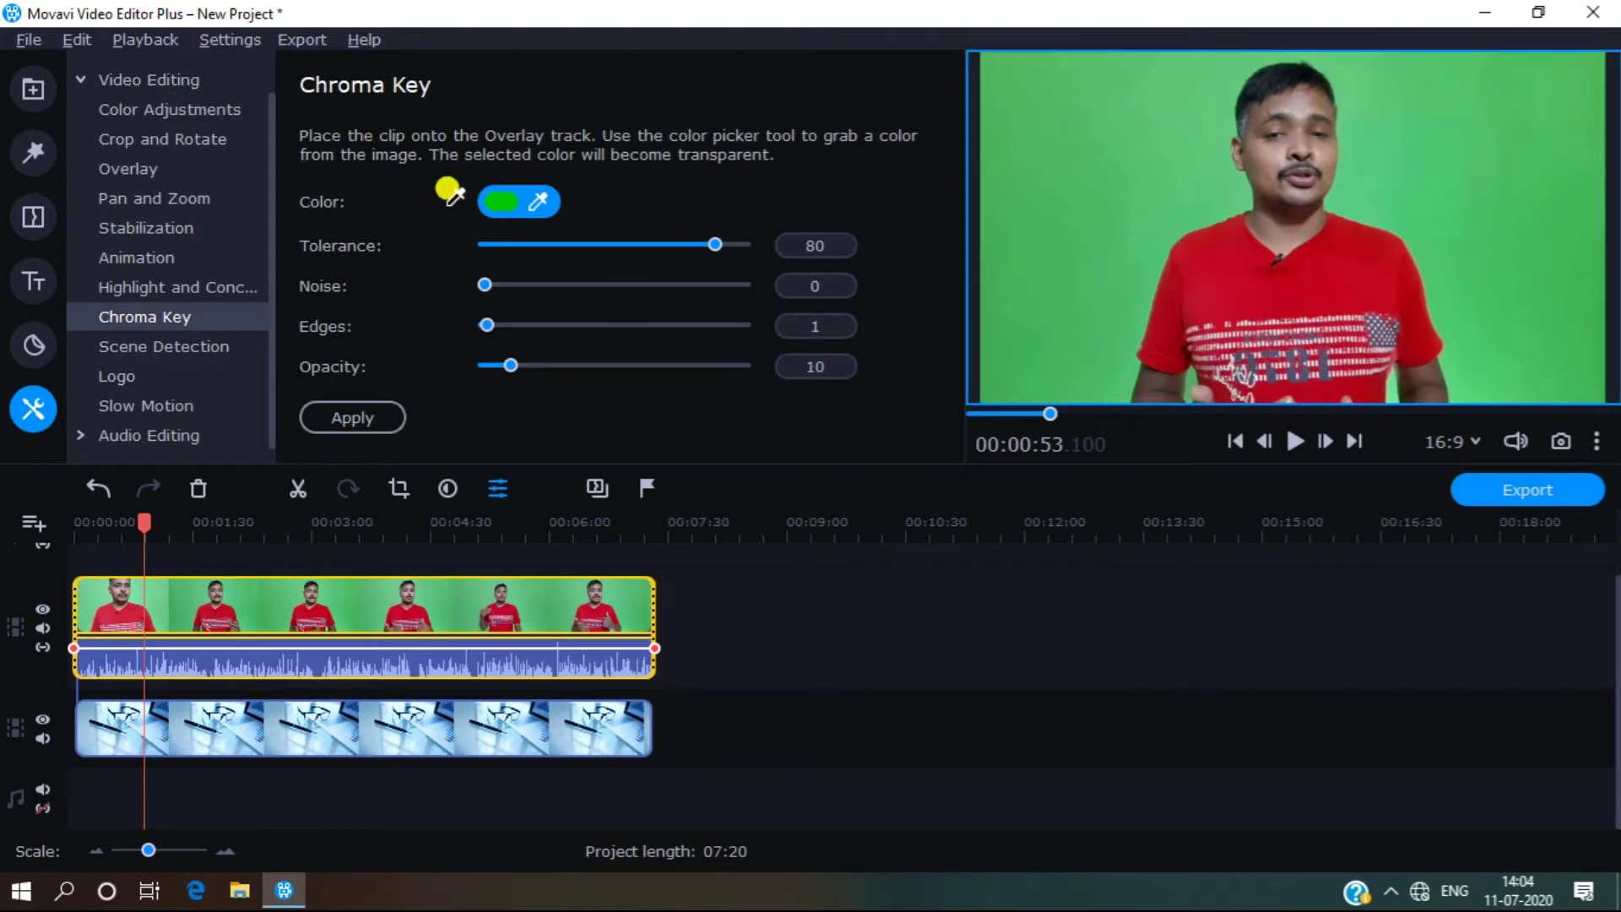
{"action": "left_click", "coordinate": [1089, 187]}
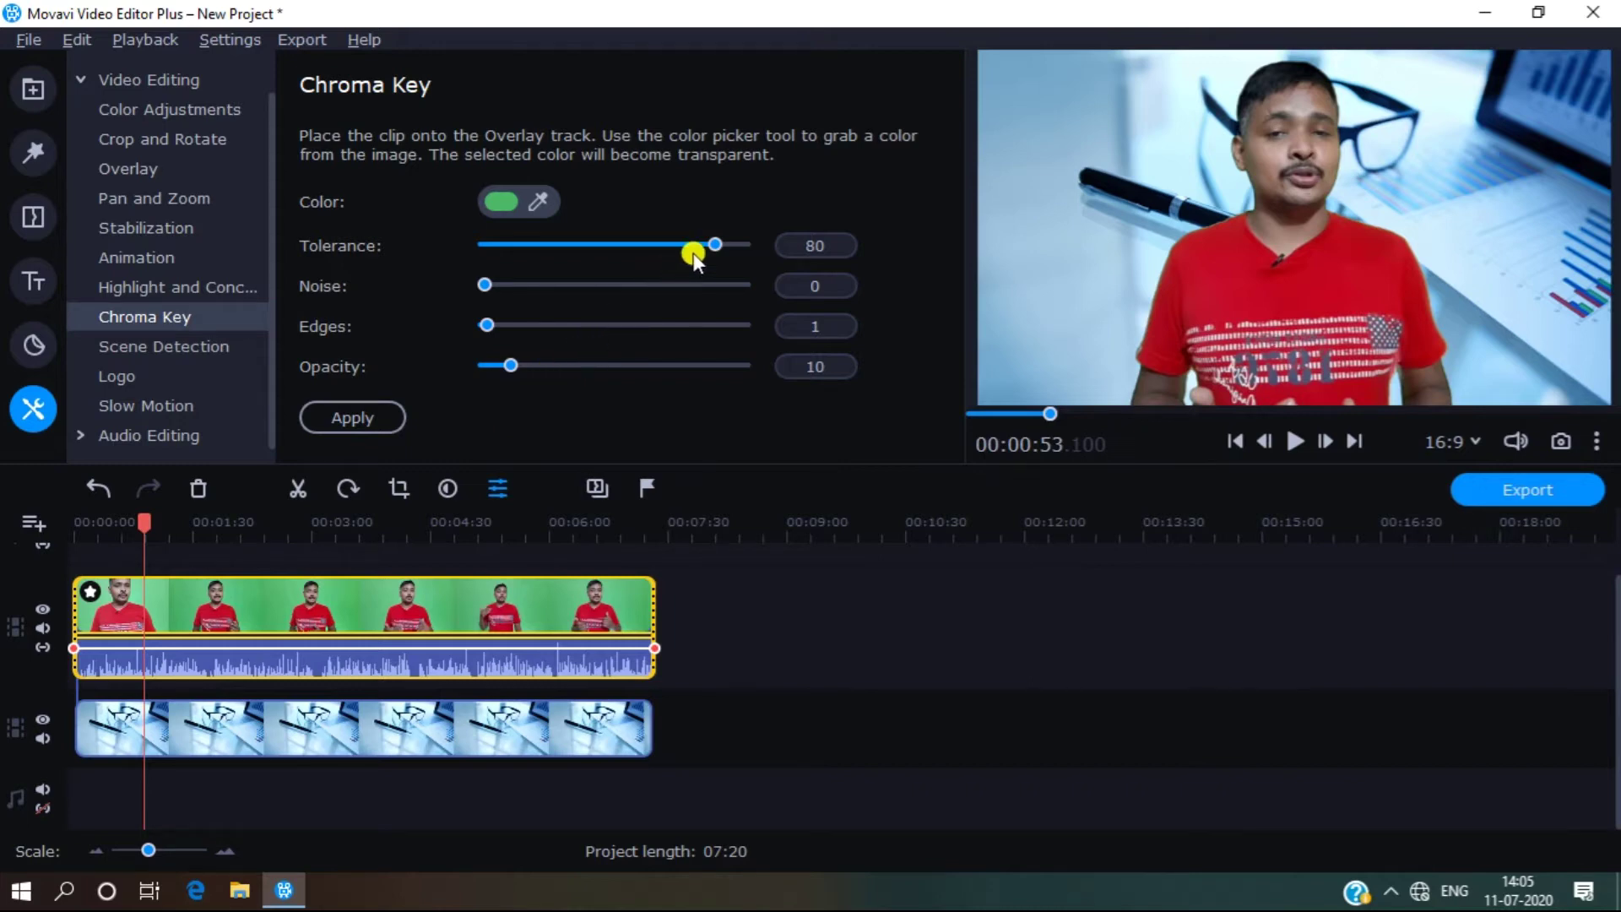
Try the Chroma Key tolerance at 0 and at 90 to compare how much green is removed.
{"action": "left_click_drag", "start_coordinate": [703, 252], "coordinate": [473, 252]}
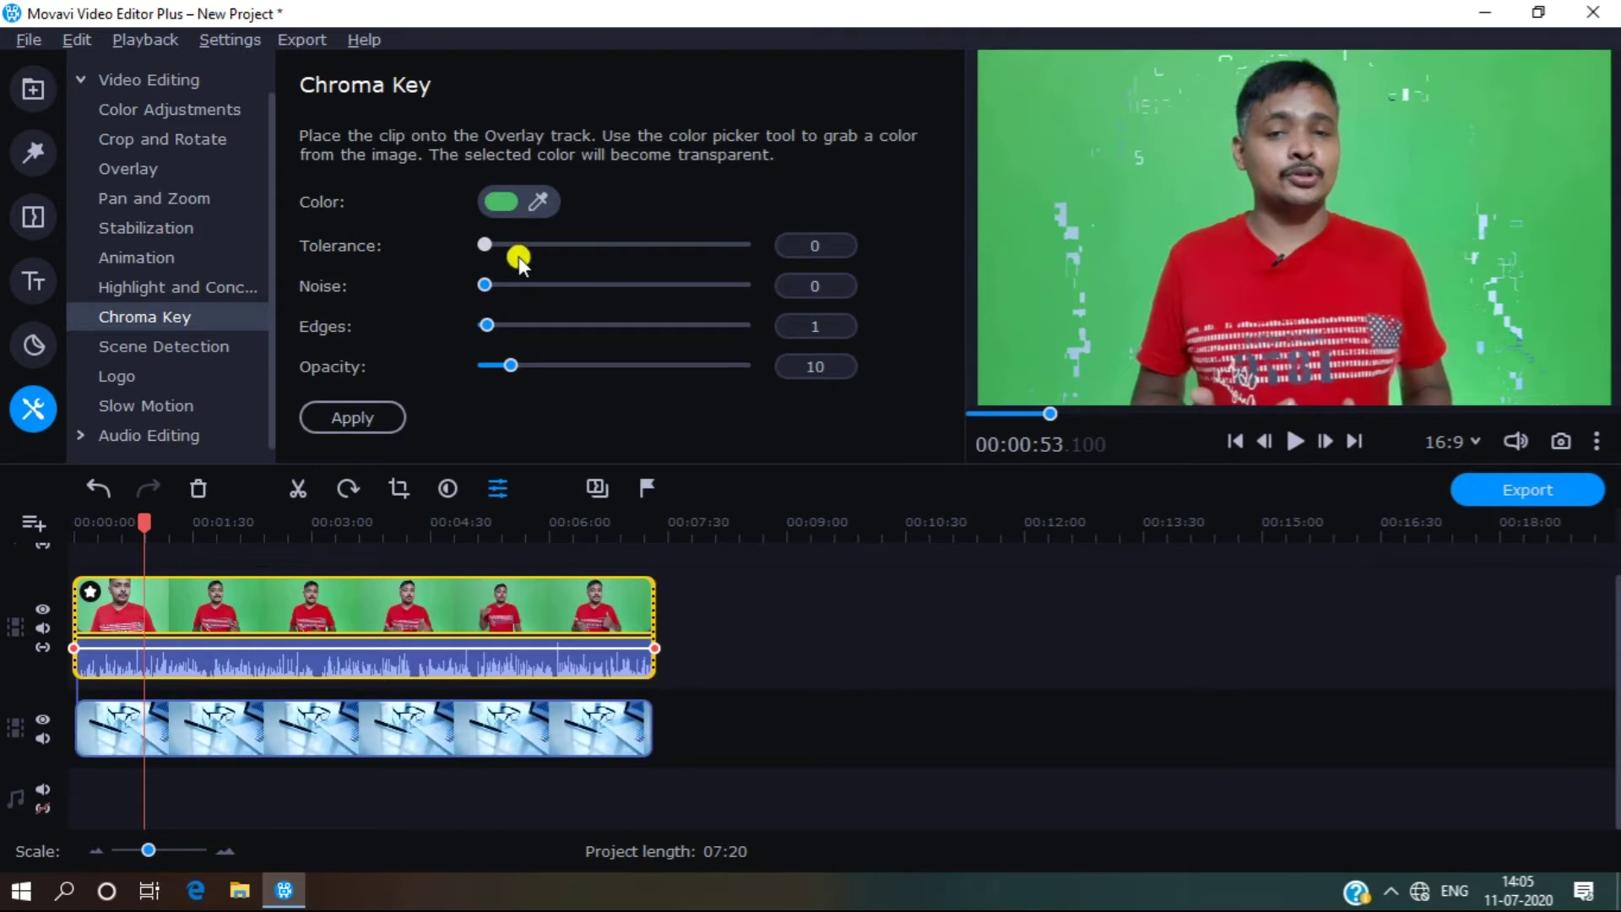
{"action": "left_click_drag", "start_coordinate": [480, 250], "coordinate": [739, 216]}
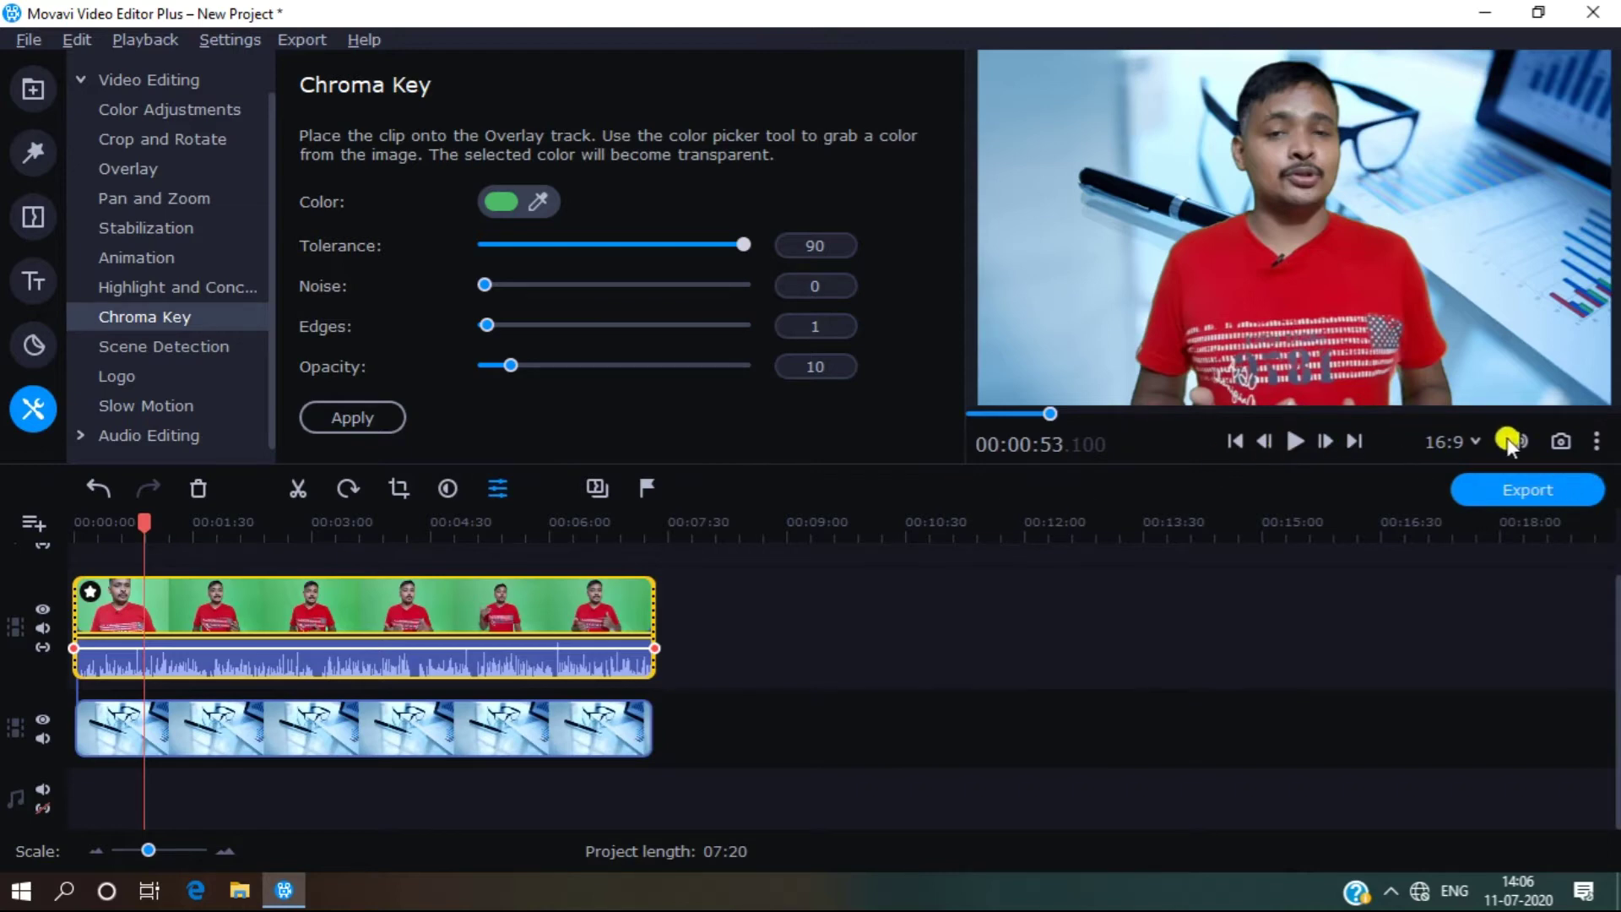
Mute the player and check the keyed video playing in full-screen preview.
{"action": "mouse_move", "coordinate": [1516, 441]}
{"action": "left_click_drag", "start_coordinate": [1516, 293], "coordinate": [1511, 405]}
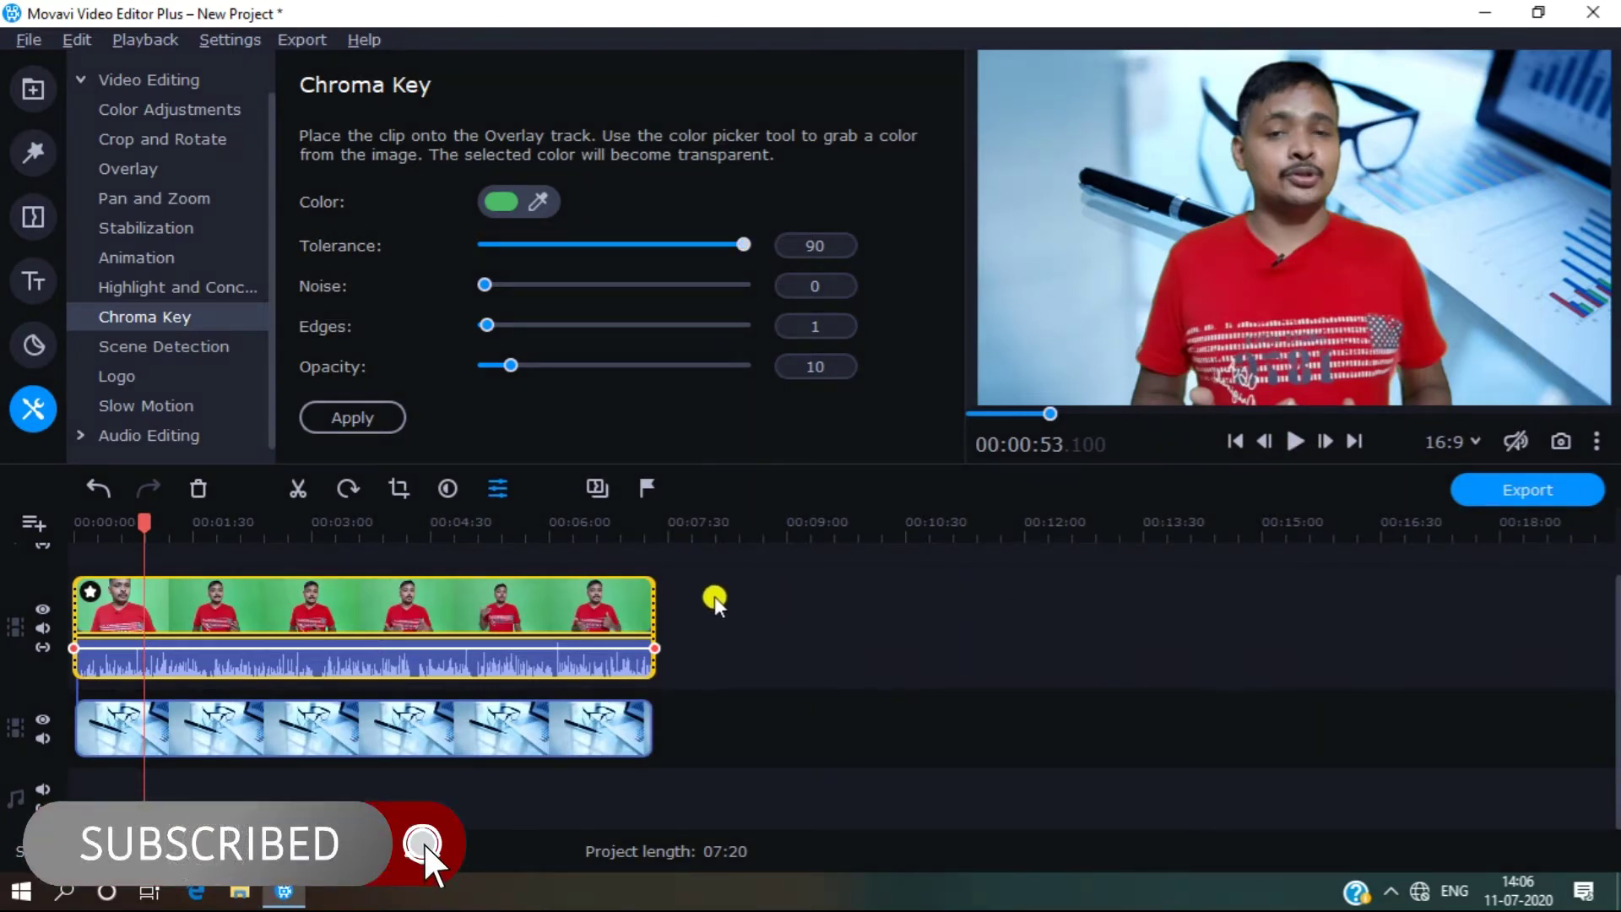
{"action": "key", "text": "space"}
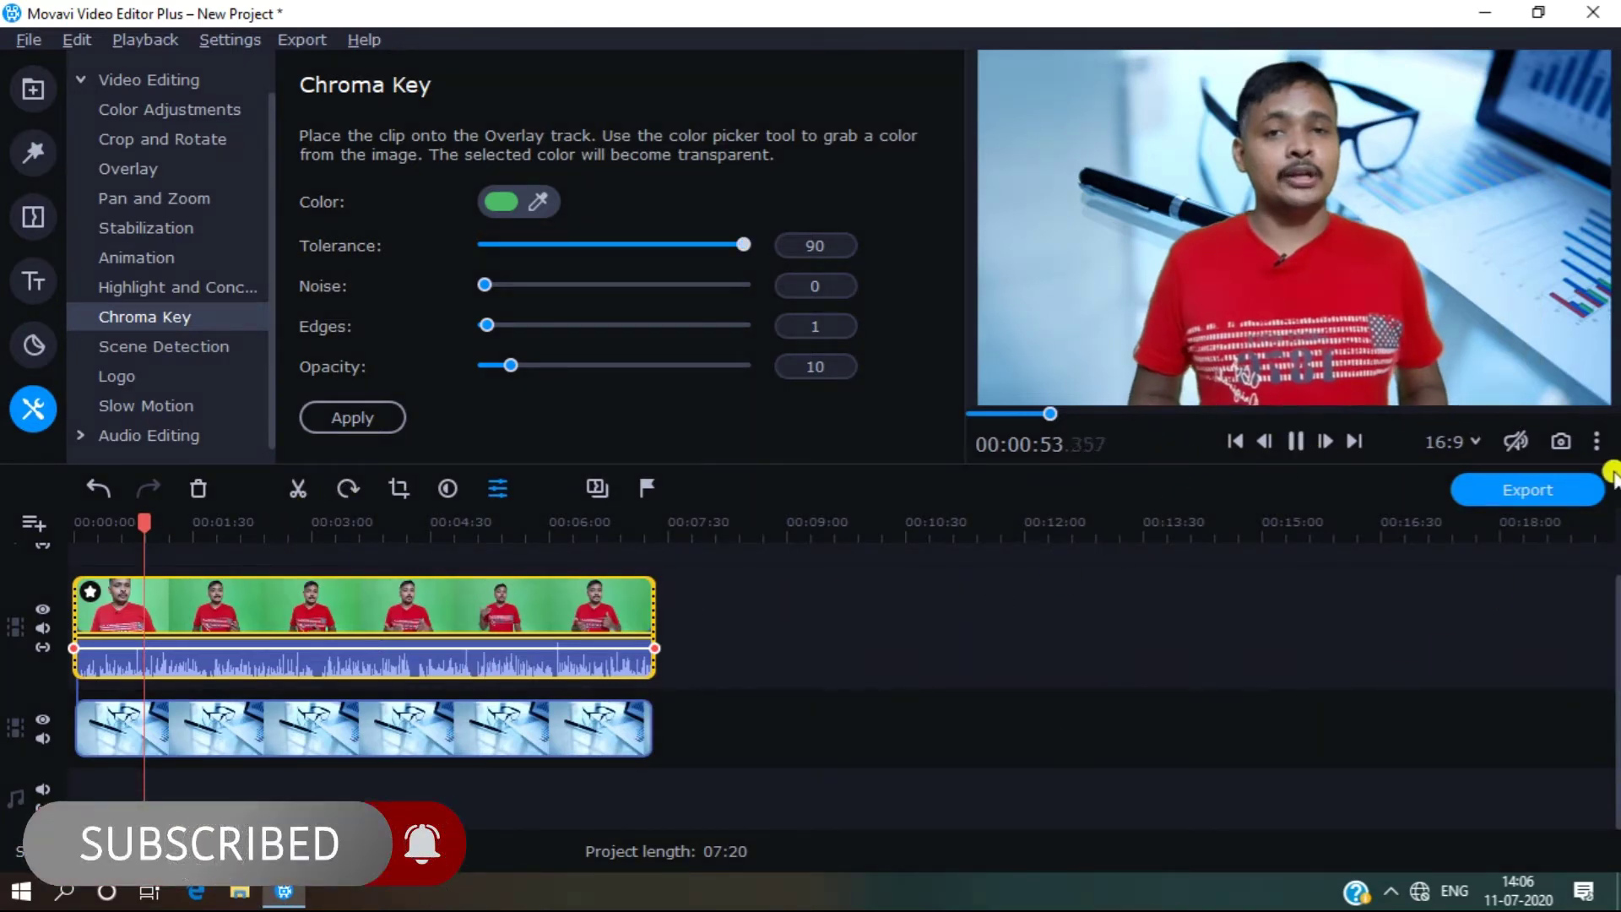
{"action": "left_click", "coordinate": [1596, 440]}
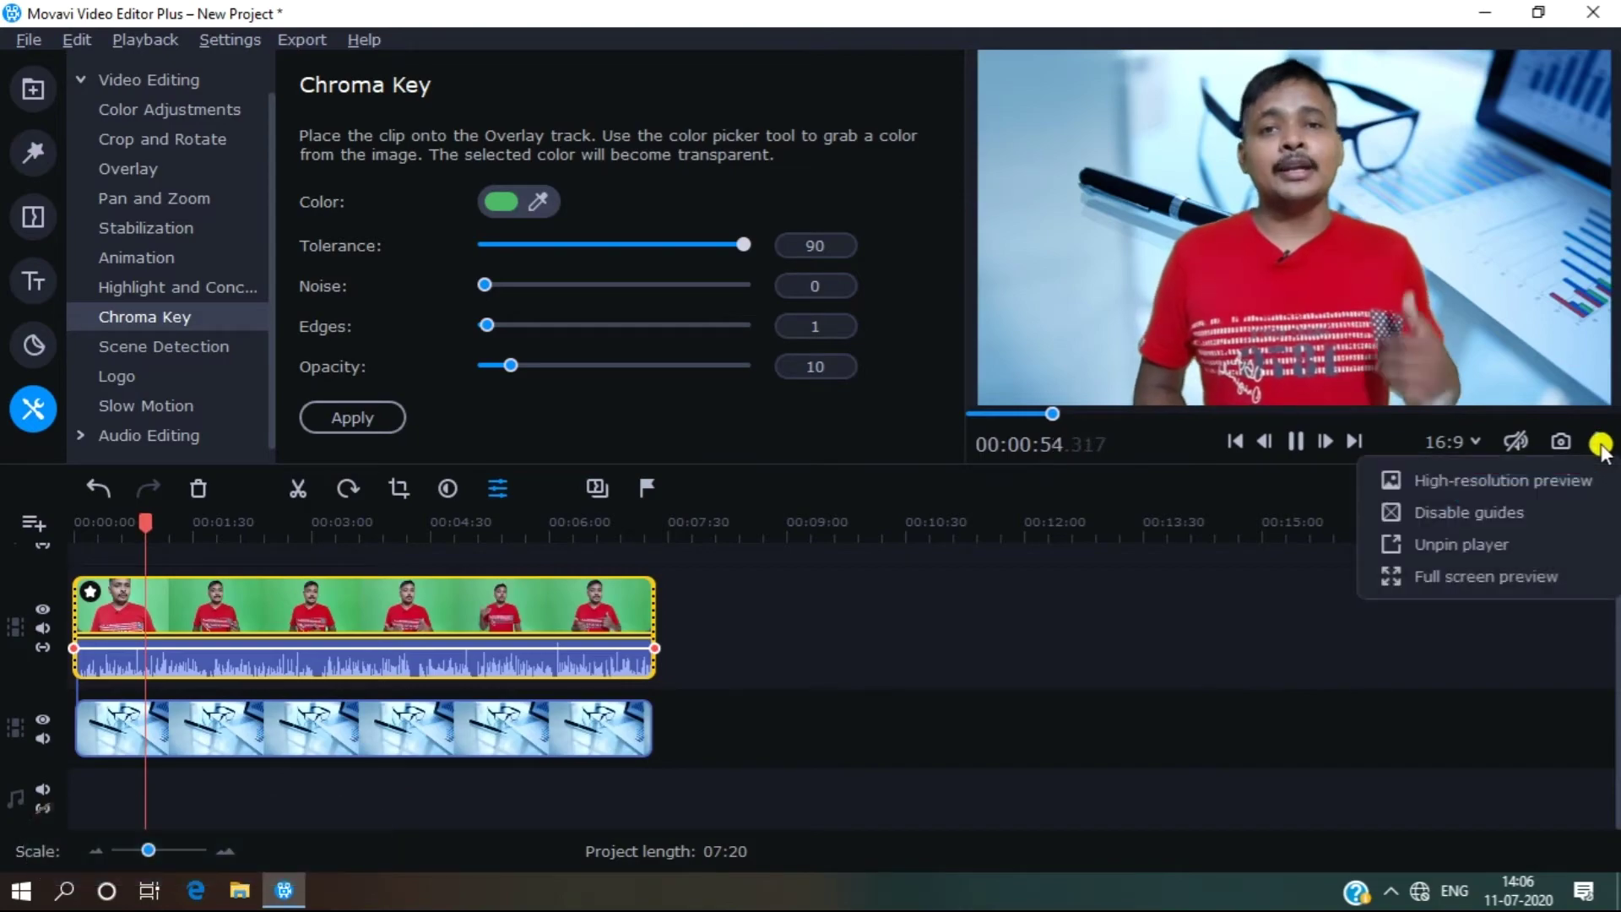
{"action": "left_click", "coordinate": [1545, 574]}
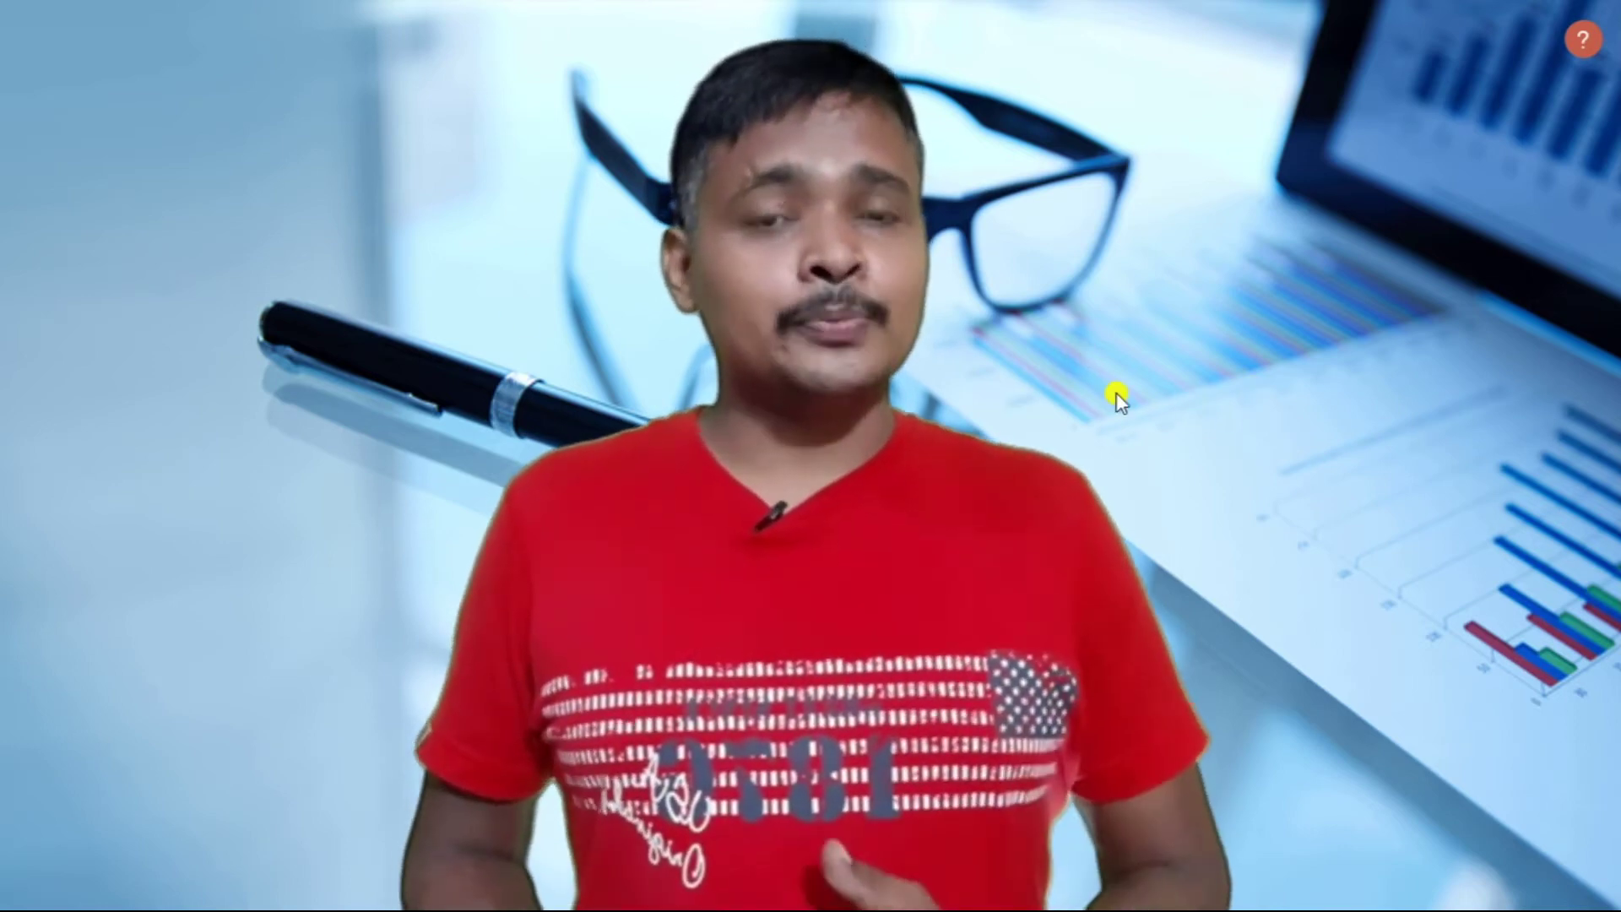
{"action": "key", "text": "Escape"}
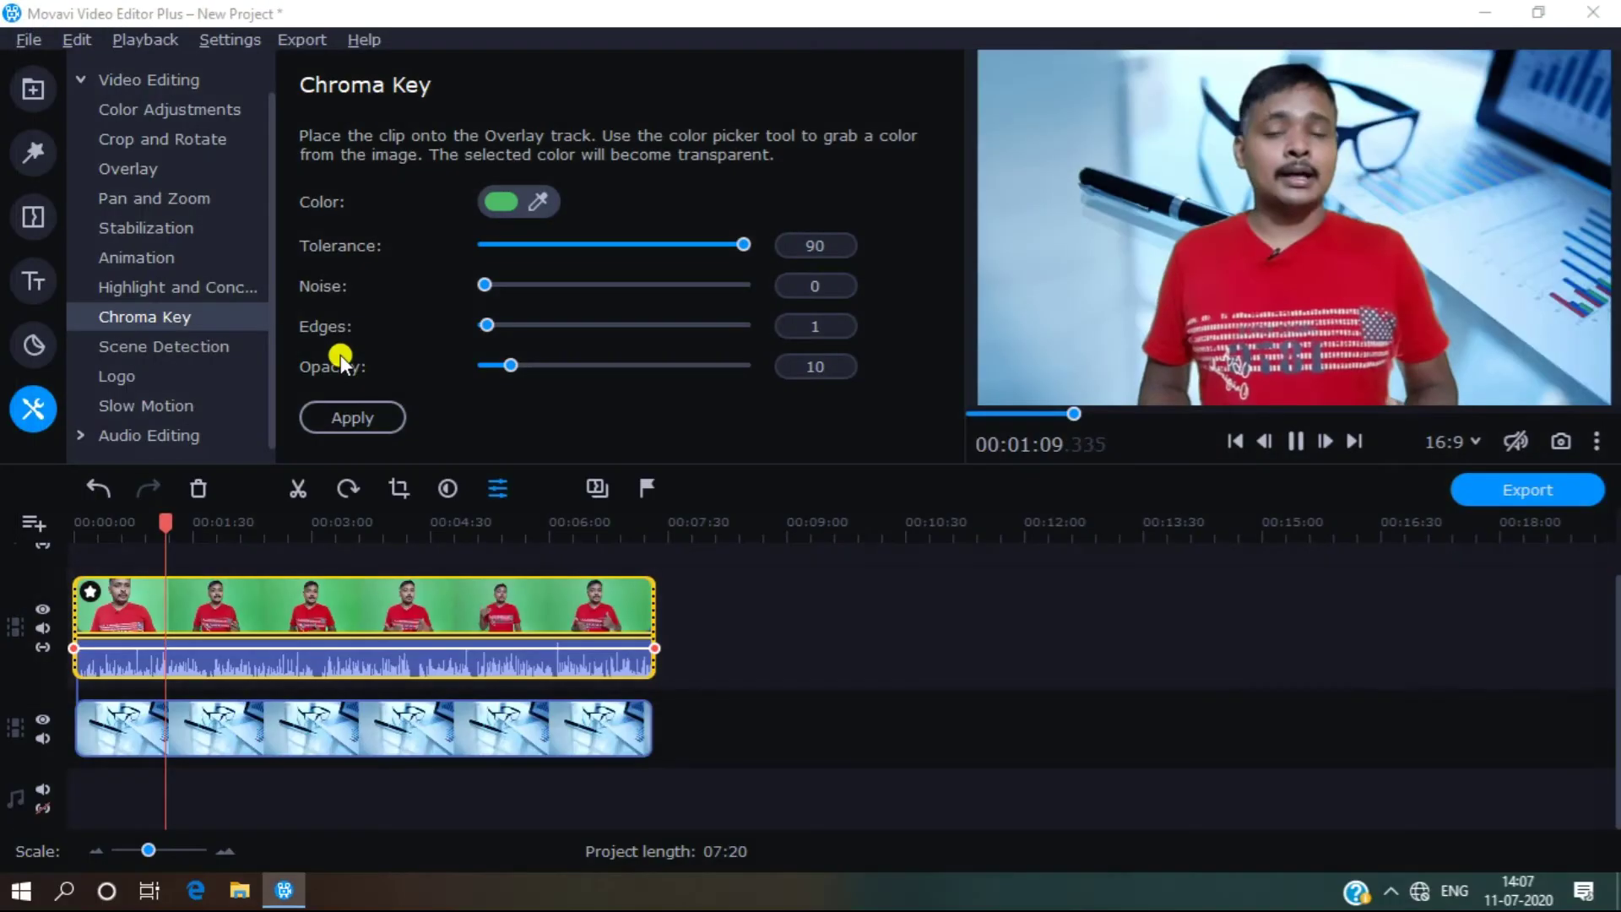
Compare Chroma Key tolerances of 74, 90 and 80, settle on 77, and leave the noise at 0.
{"action": "left_click_drag", "start_coordinate": [742, 242], "coordinate": [697, 256]}
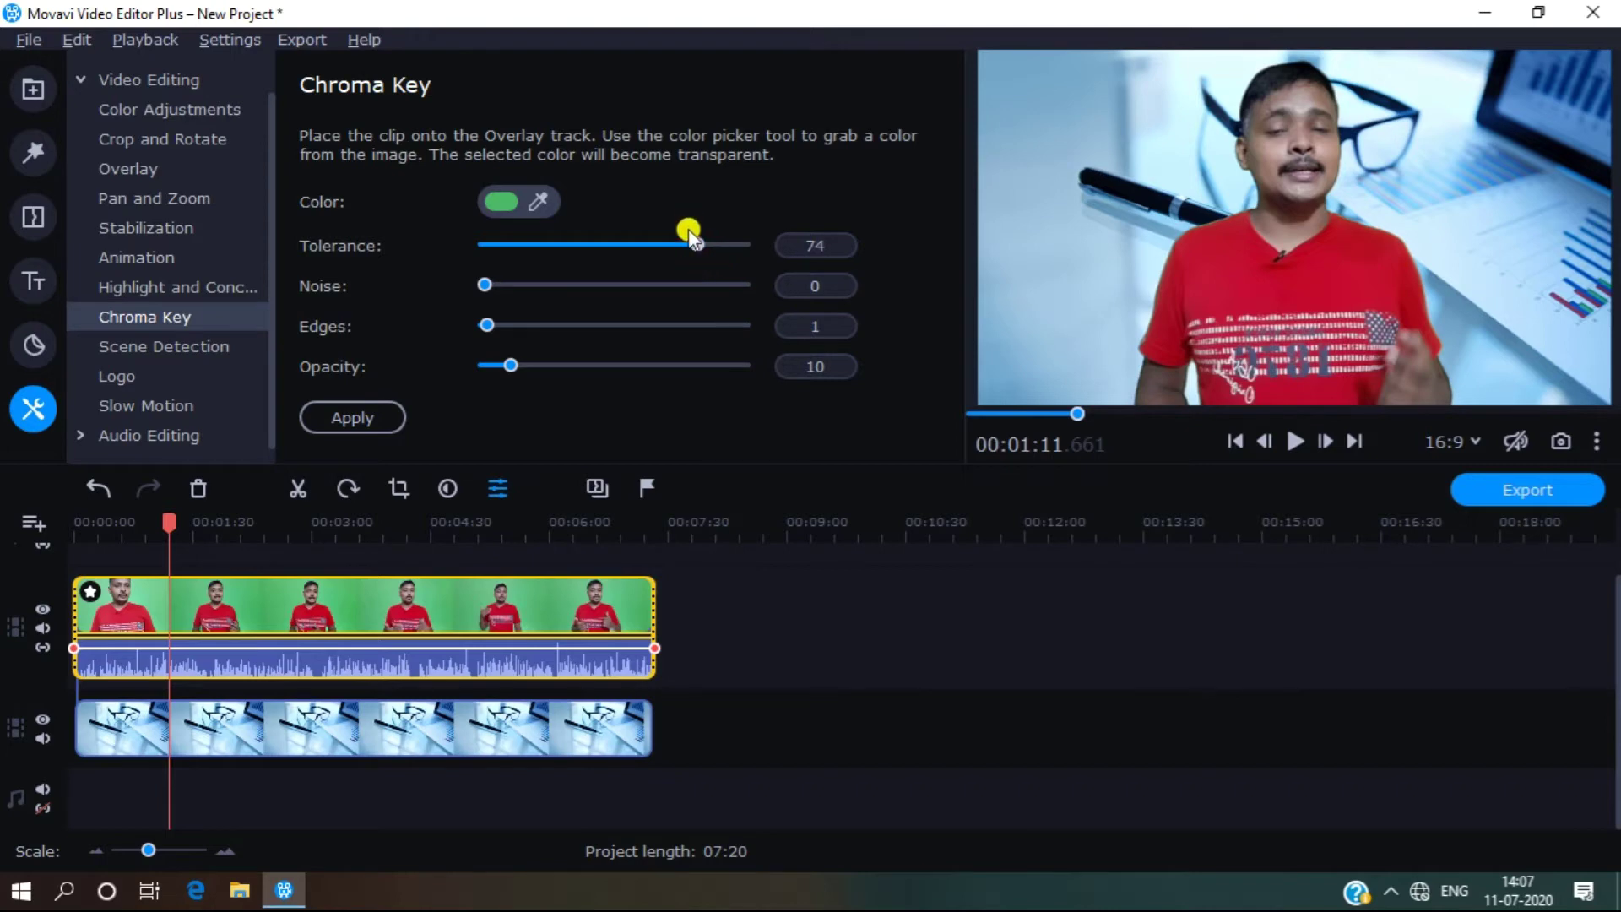
{"action": "left_click_drag", "start_coordinate": [701, 245], "coordinate": [743, 246]}
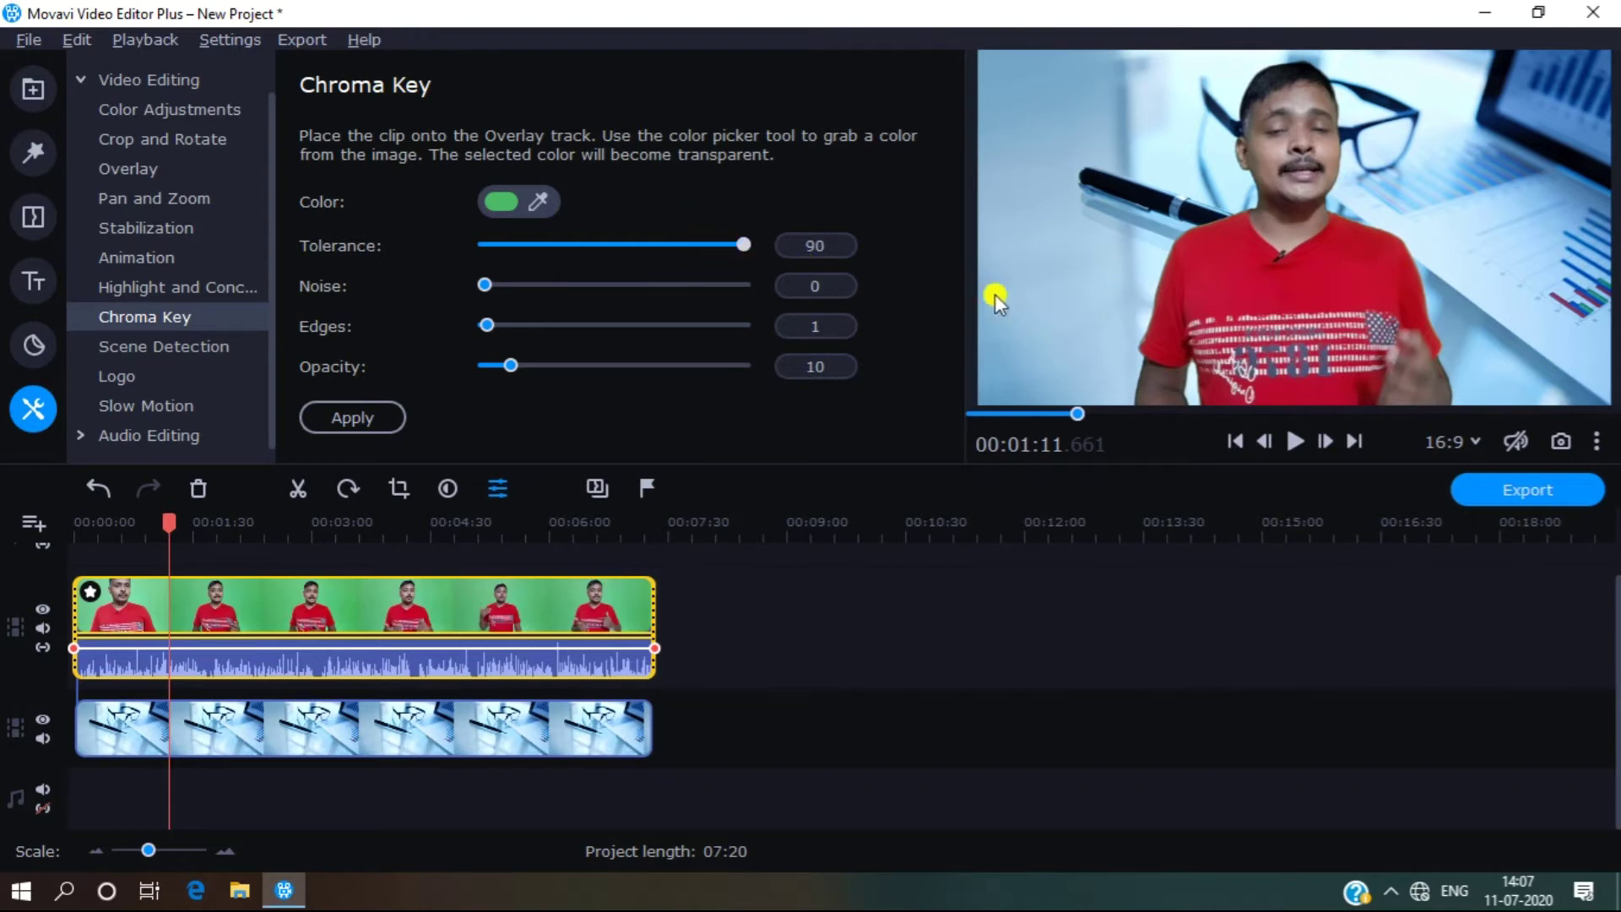
{"action": "left_click", "coordinate": [714, 246]}
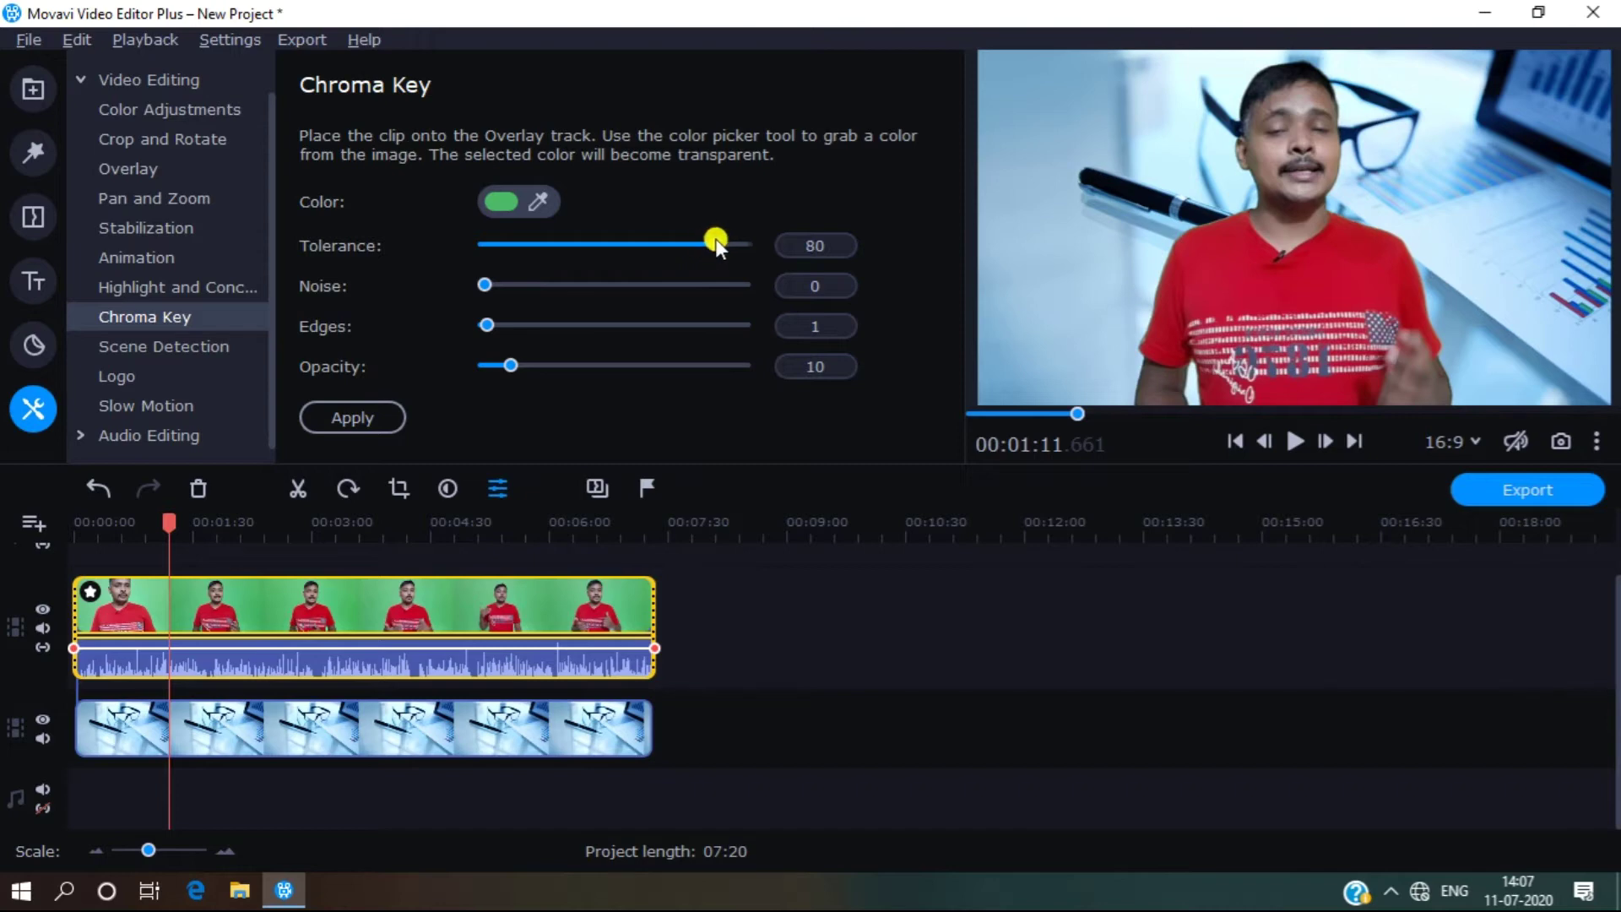
{"action": "left_click_drag", "start_coordinate": [712, 243], "coordinate": [703, 246]}
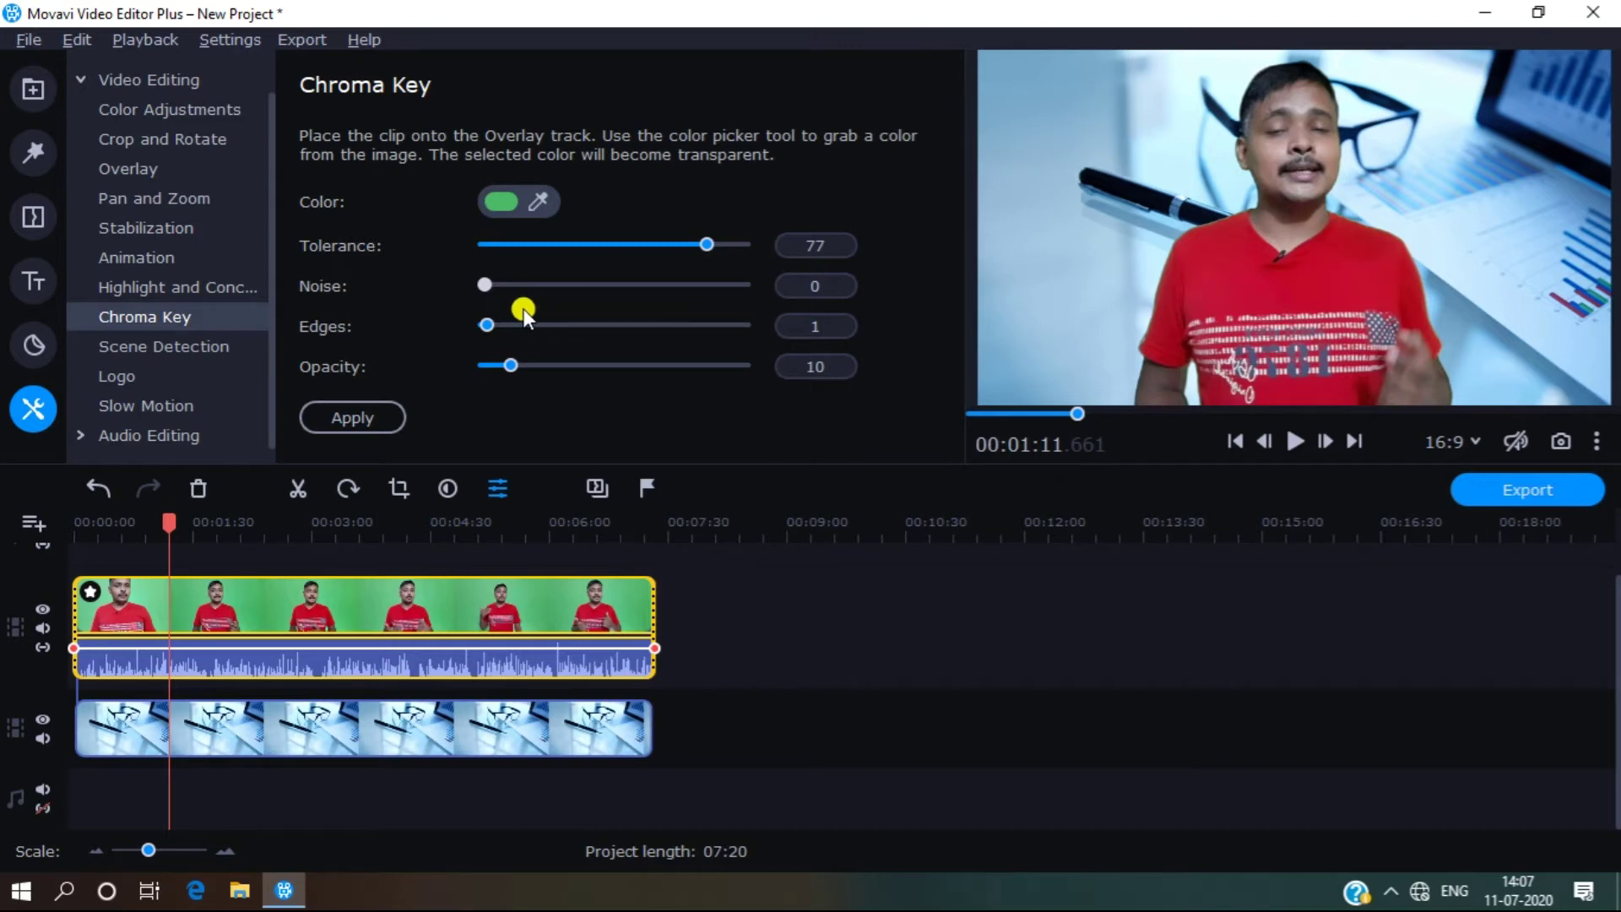
{"action": "mouse_move", "coordinate": [486, 282]}
{"action": "left_mouse_down"}
{"action": "mouse_move", "coordinate": [622, 286]}
{"action": "mouse_move", "coordinate": [483, 284]}
{"action": "left_mouse_up"}
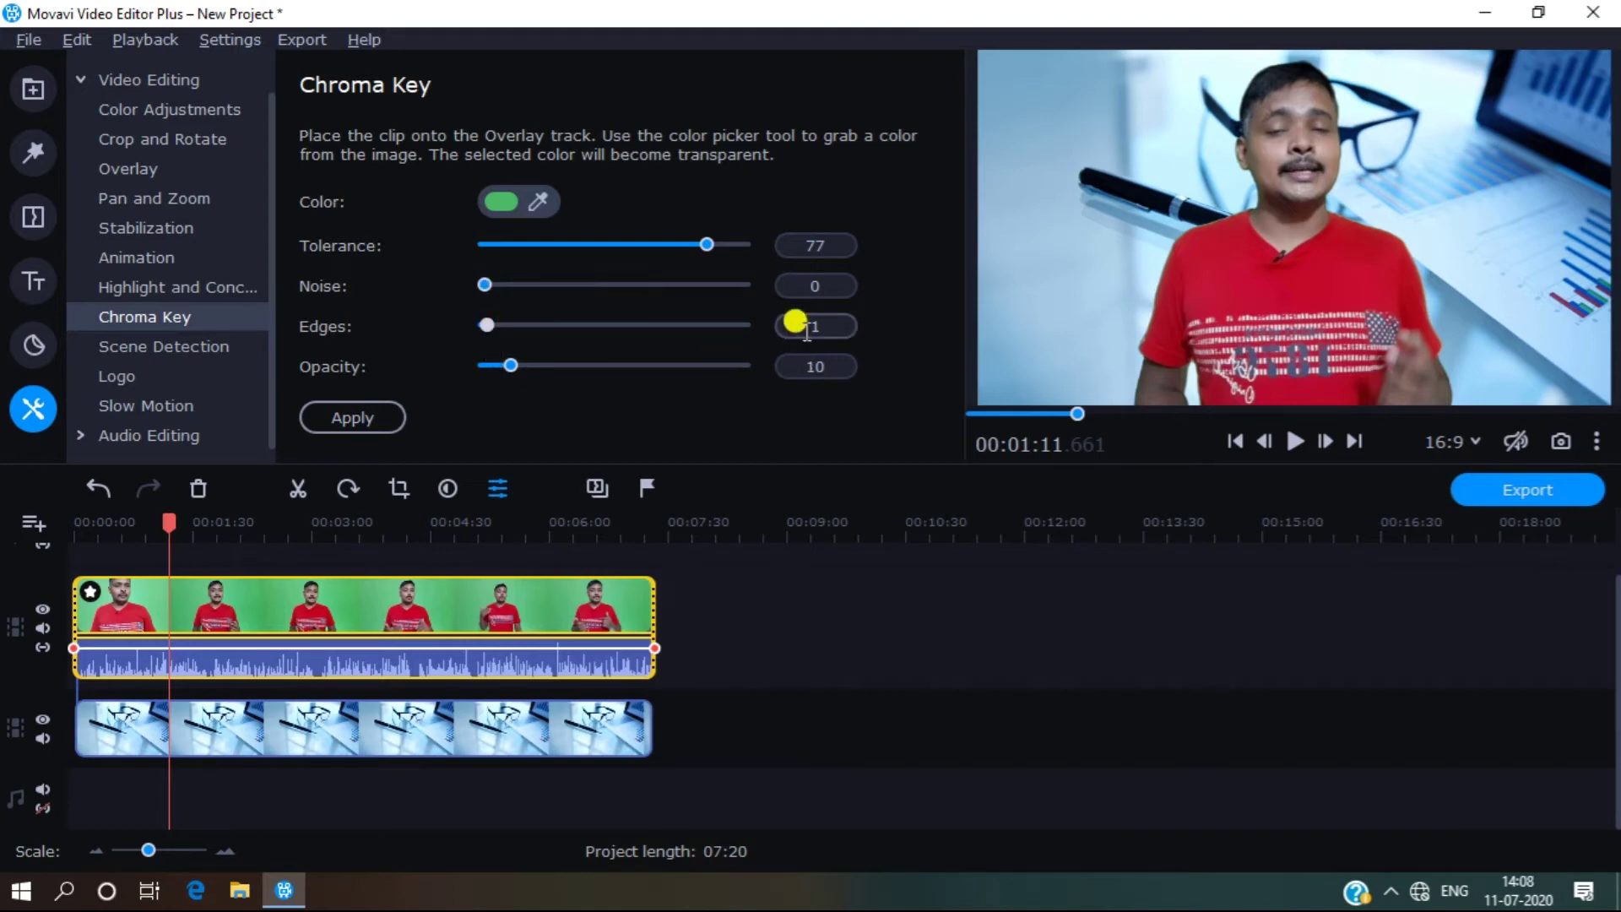
Try the Chroma Key edges at 99 and inspect the presenter's outline in full-screen preview.
{"action": "left_click_drag", "start_coordinate": [483, 323], "coordinate": [762, 361]}
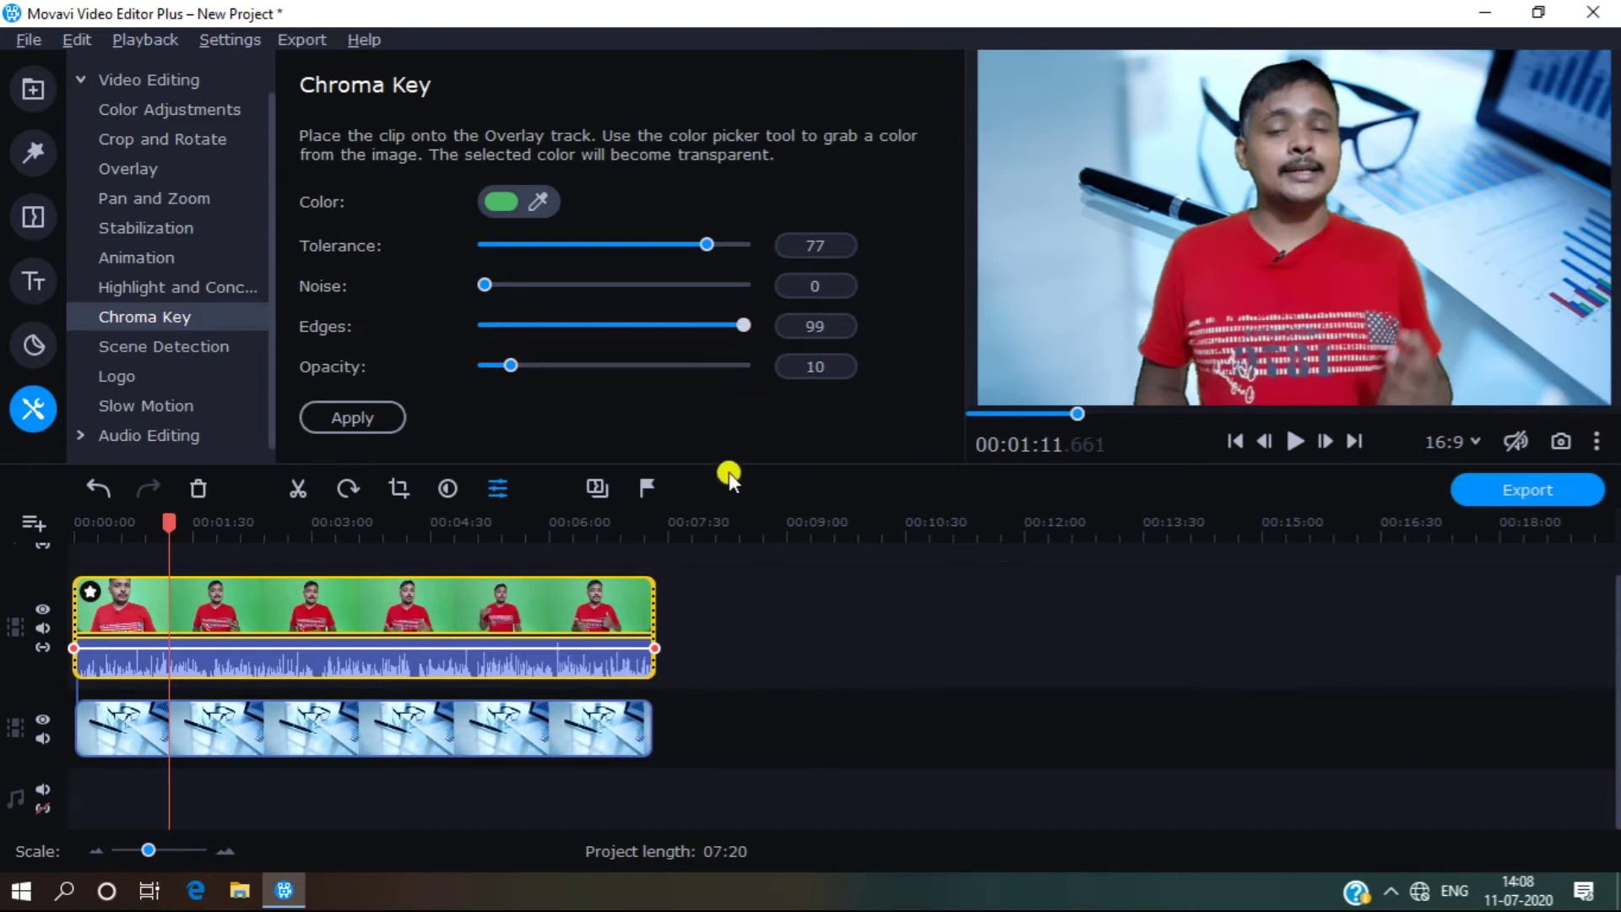
{"action": "left_click", "coordinate": [1596, 441]}
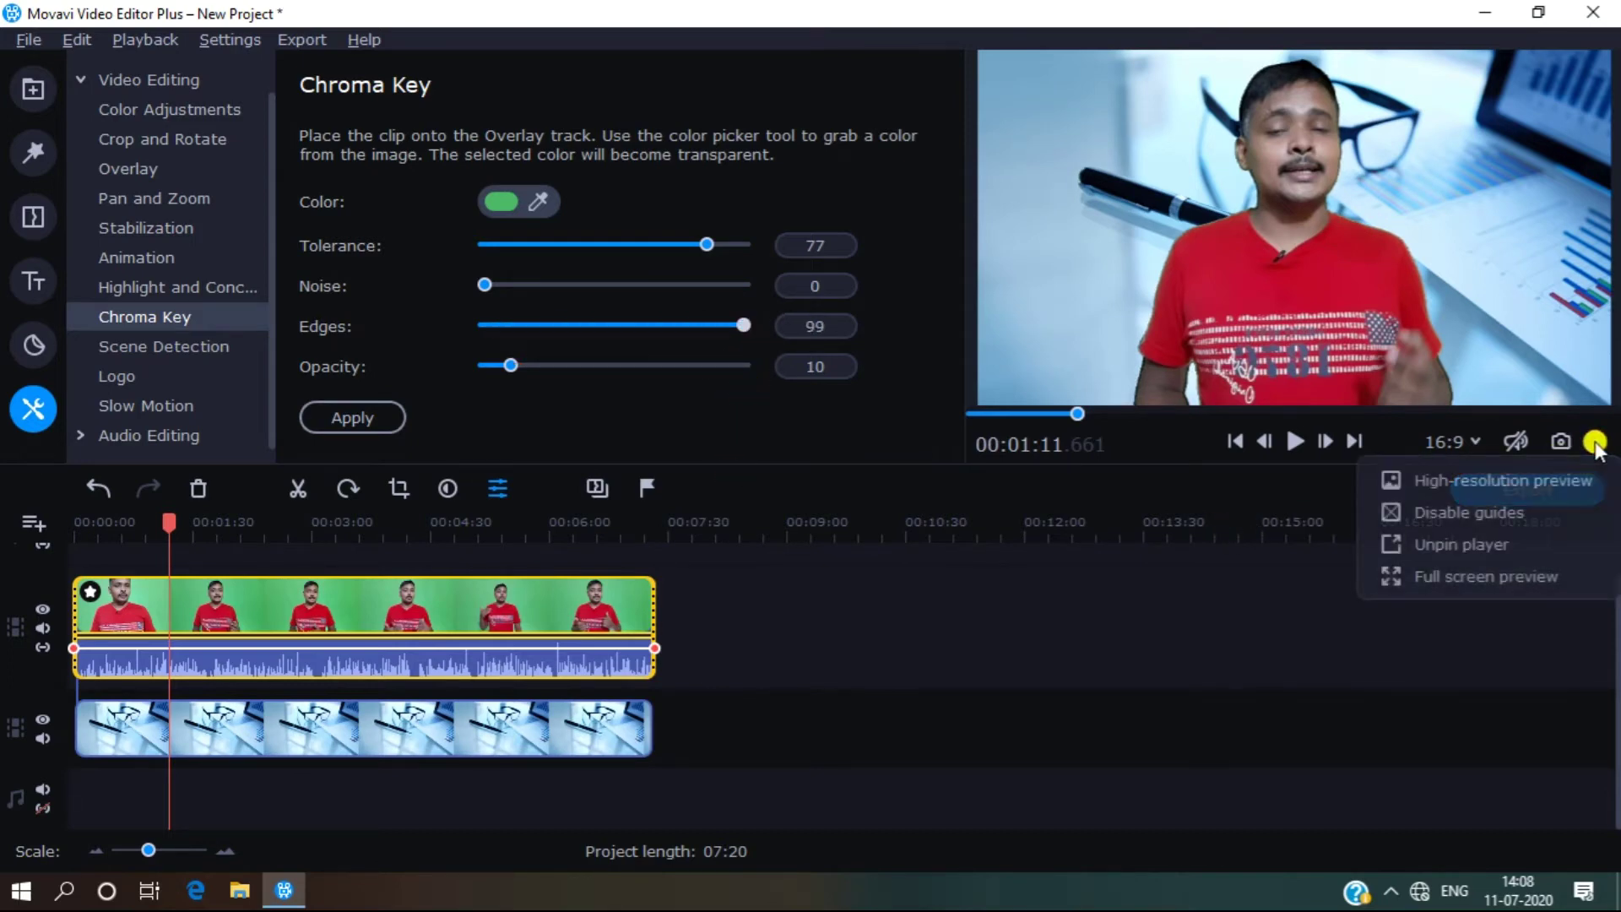
{"action": "left_click", "coordinate": [1486, 577]}
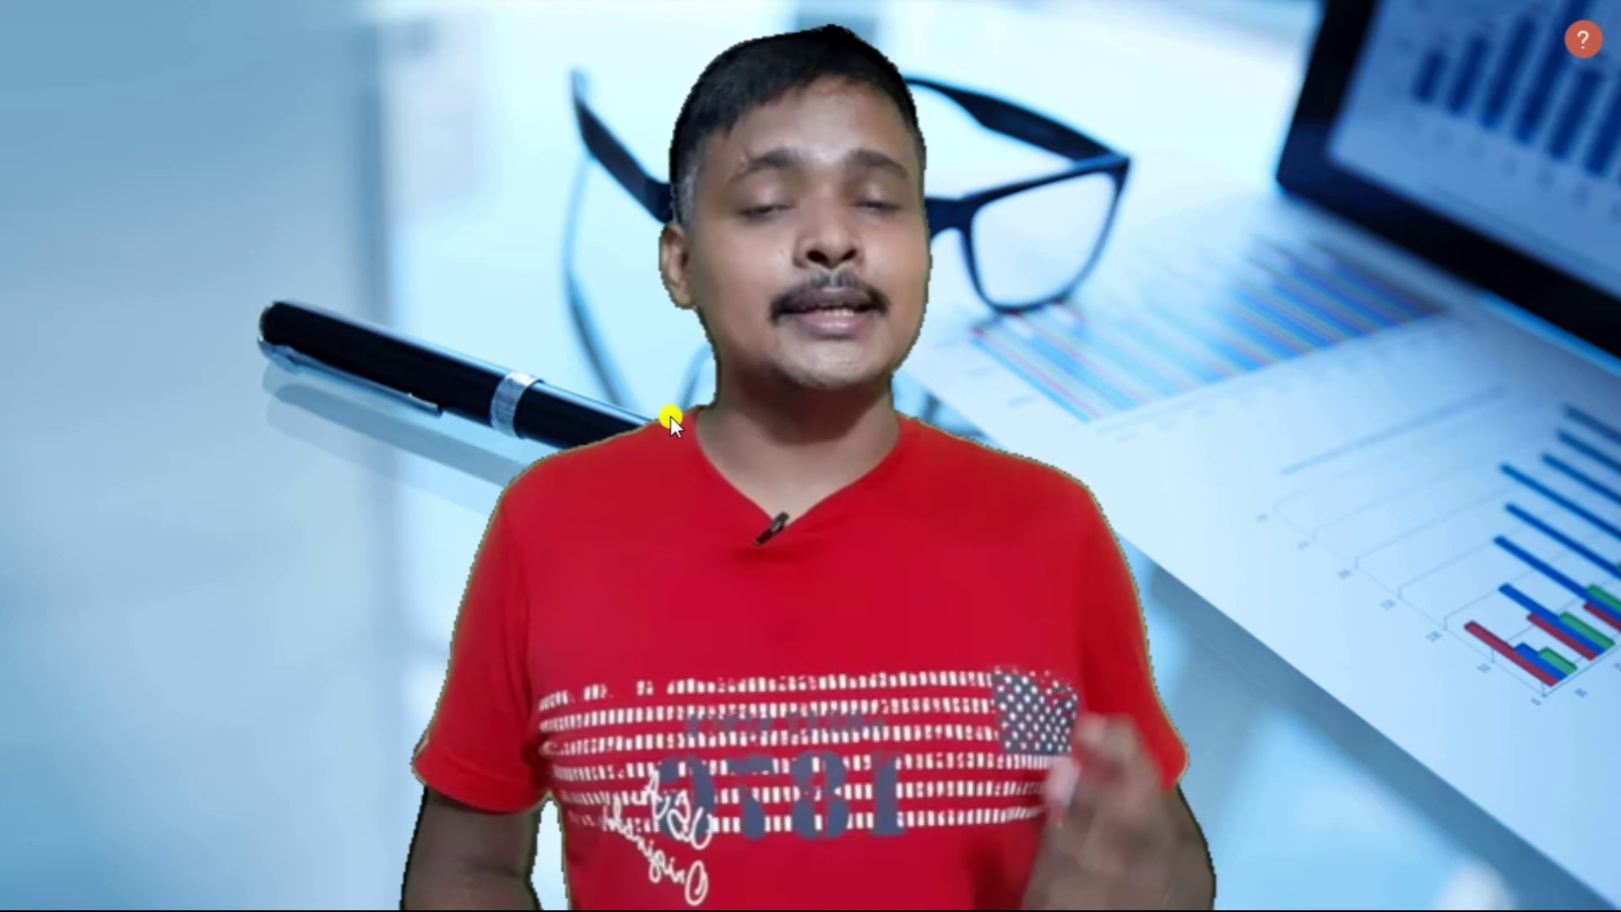
{"action": "key", "text": "Escape"}
Set the Chroma Key edges to 0 and view the result in full-screen preview.
{"action": "left_click_drag", "start_coordinate": [746, 331], "coordinate": [478, 329]}
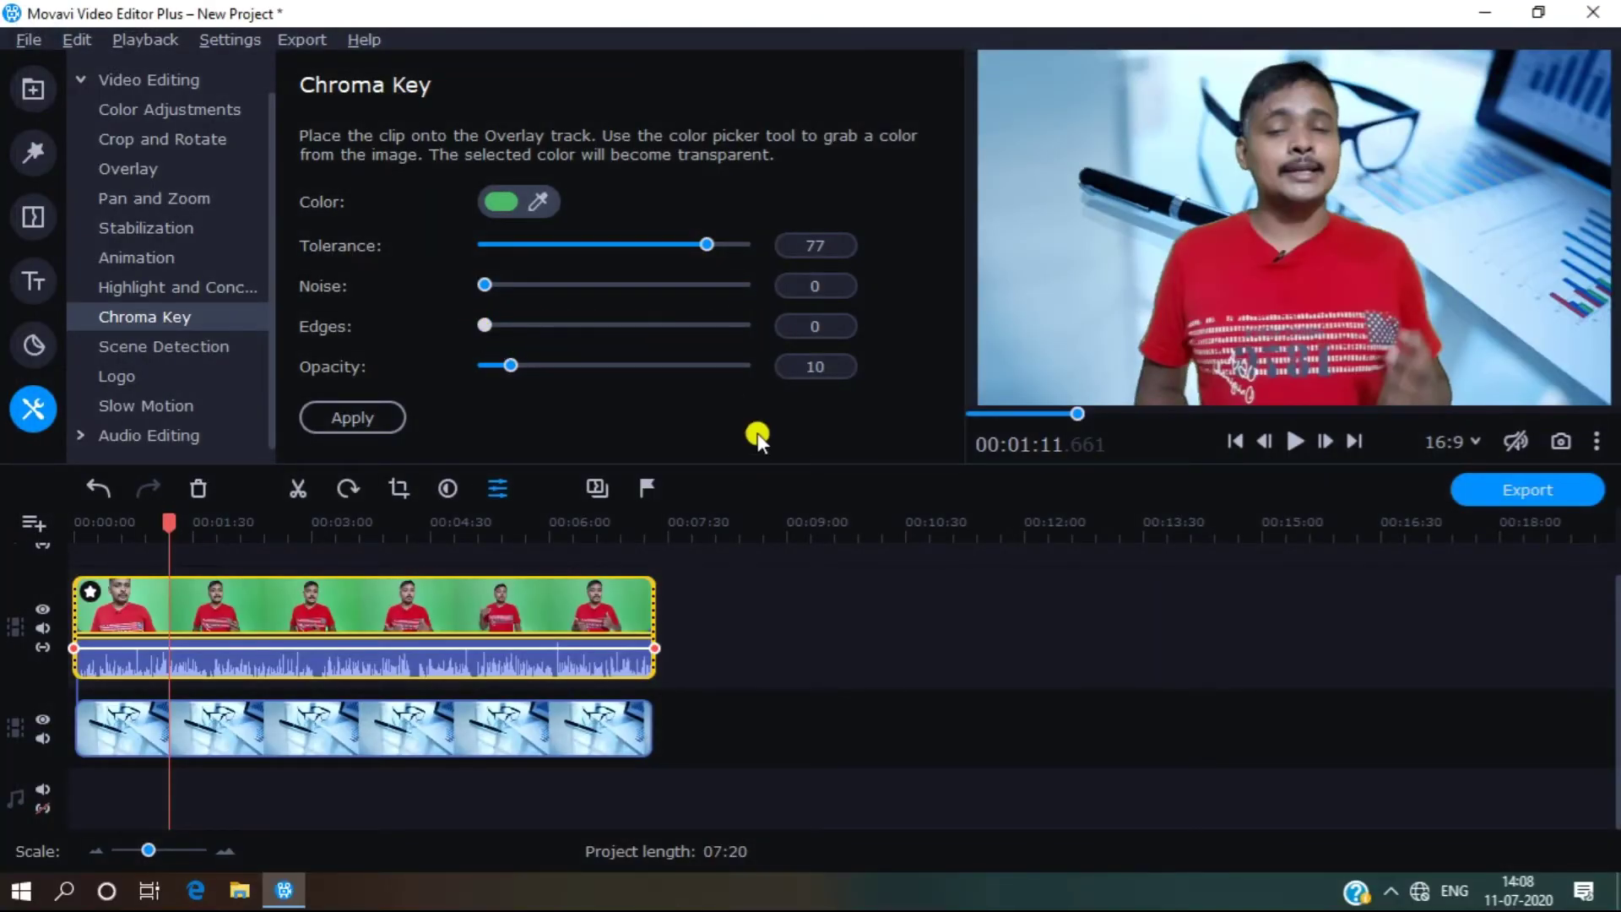
{"action": "left_click", "coordinate": [1597, 441]}
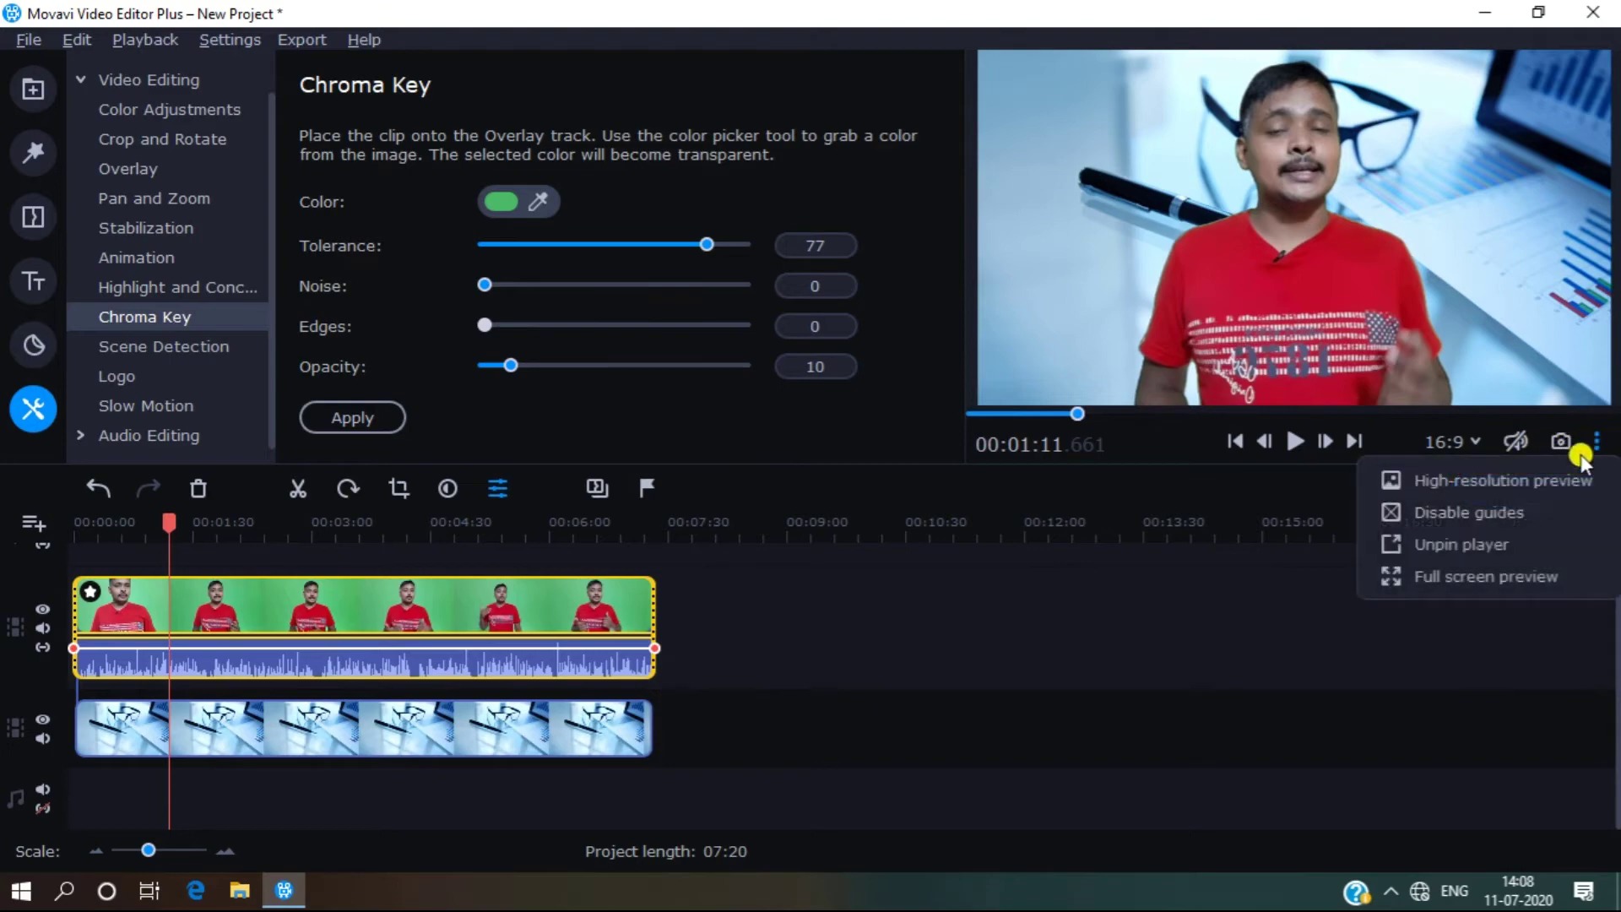
{"action": "left_click", "coordinate": [1470, 574]}
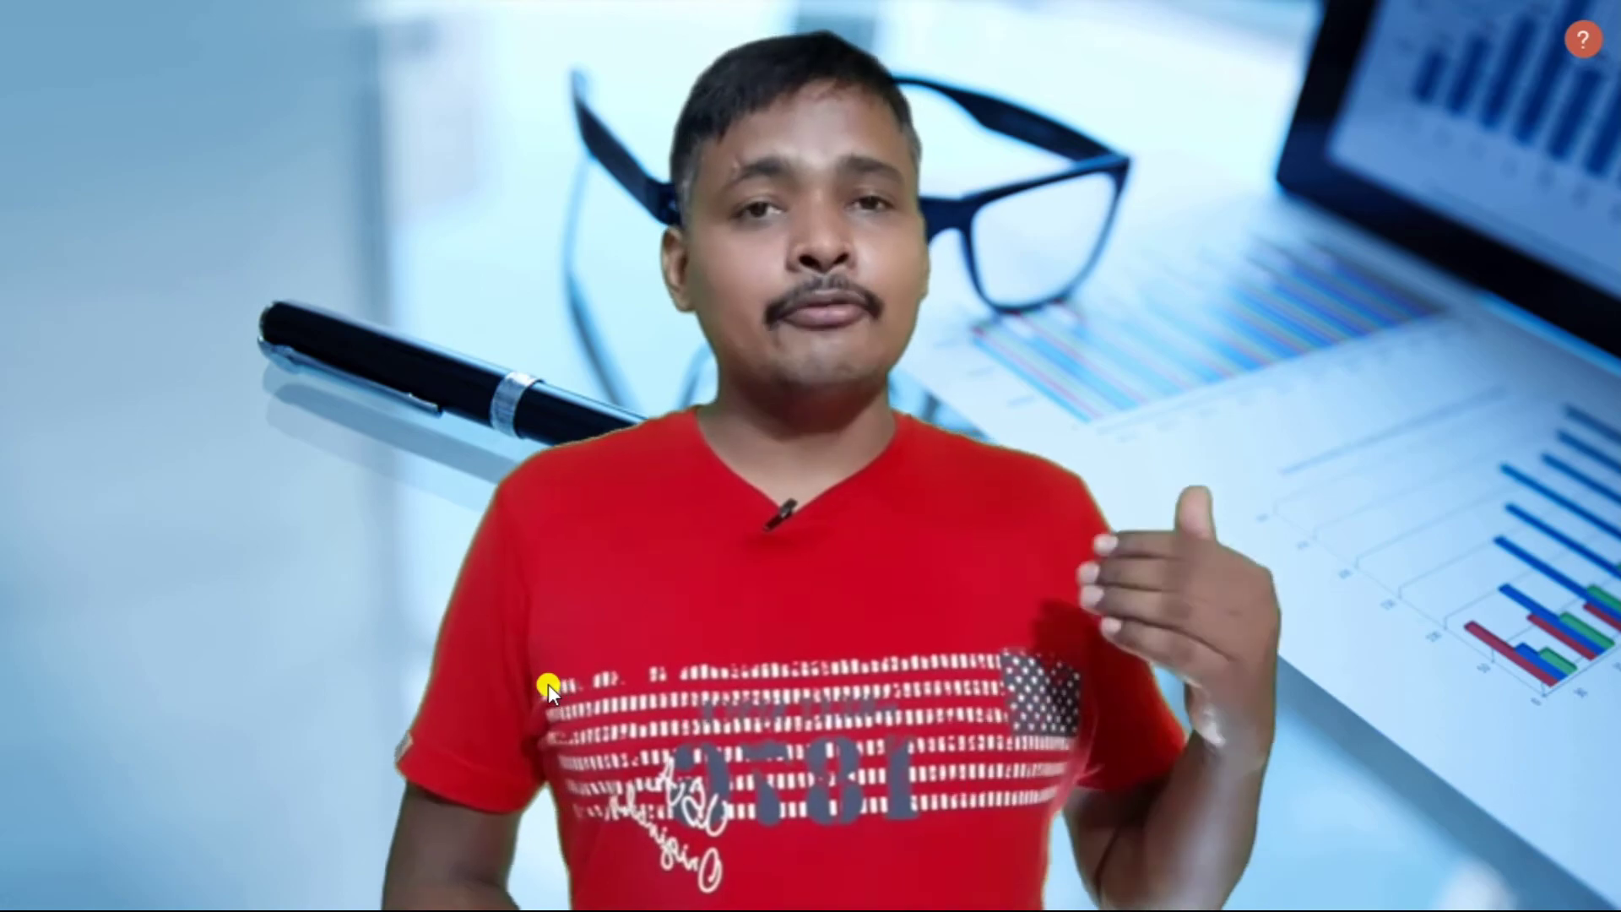
Leave the full-screen preview, pause playback, and compare Chroma Key opacities of 99 and 5.
{"action": "key", "text": "Escape"}
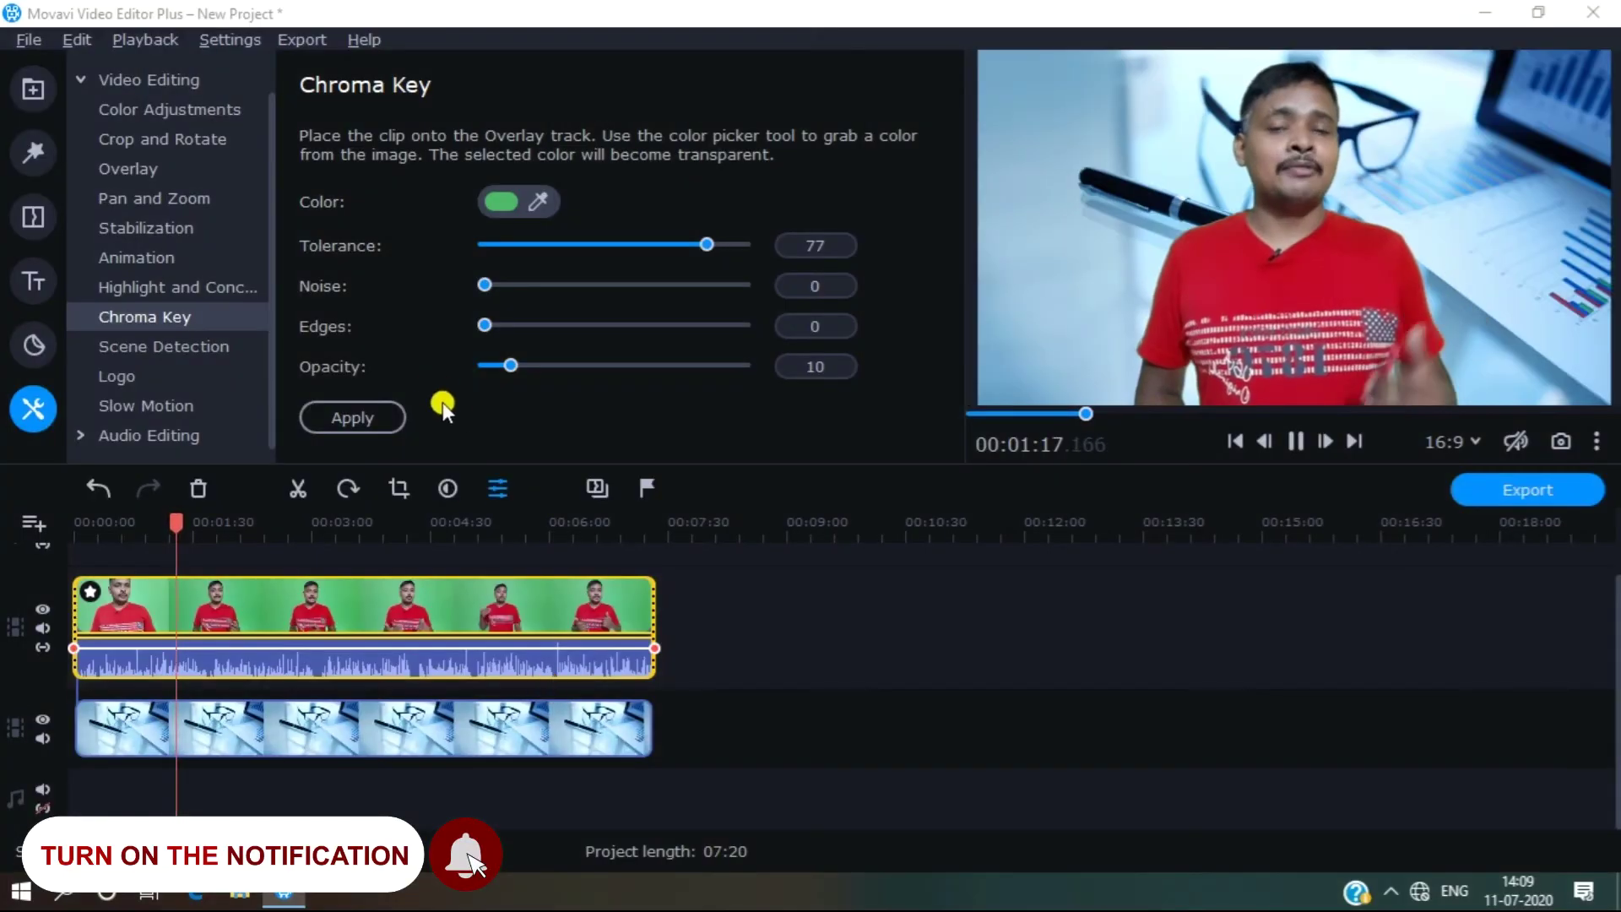
{"action": "key", "text": "space"}
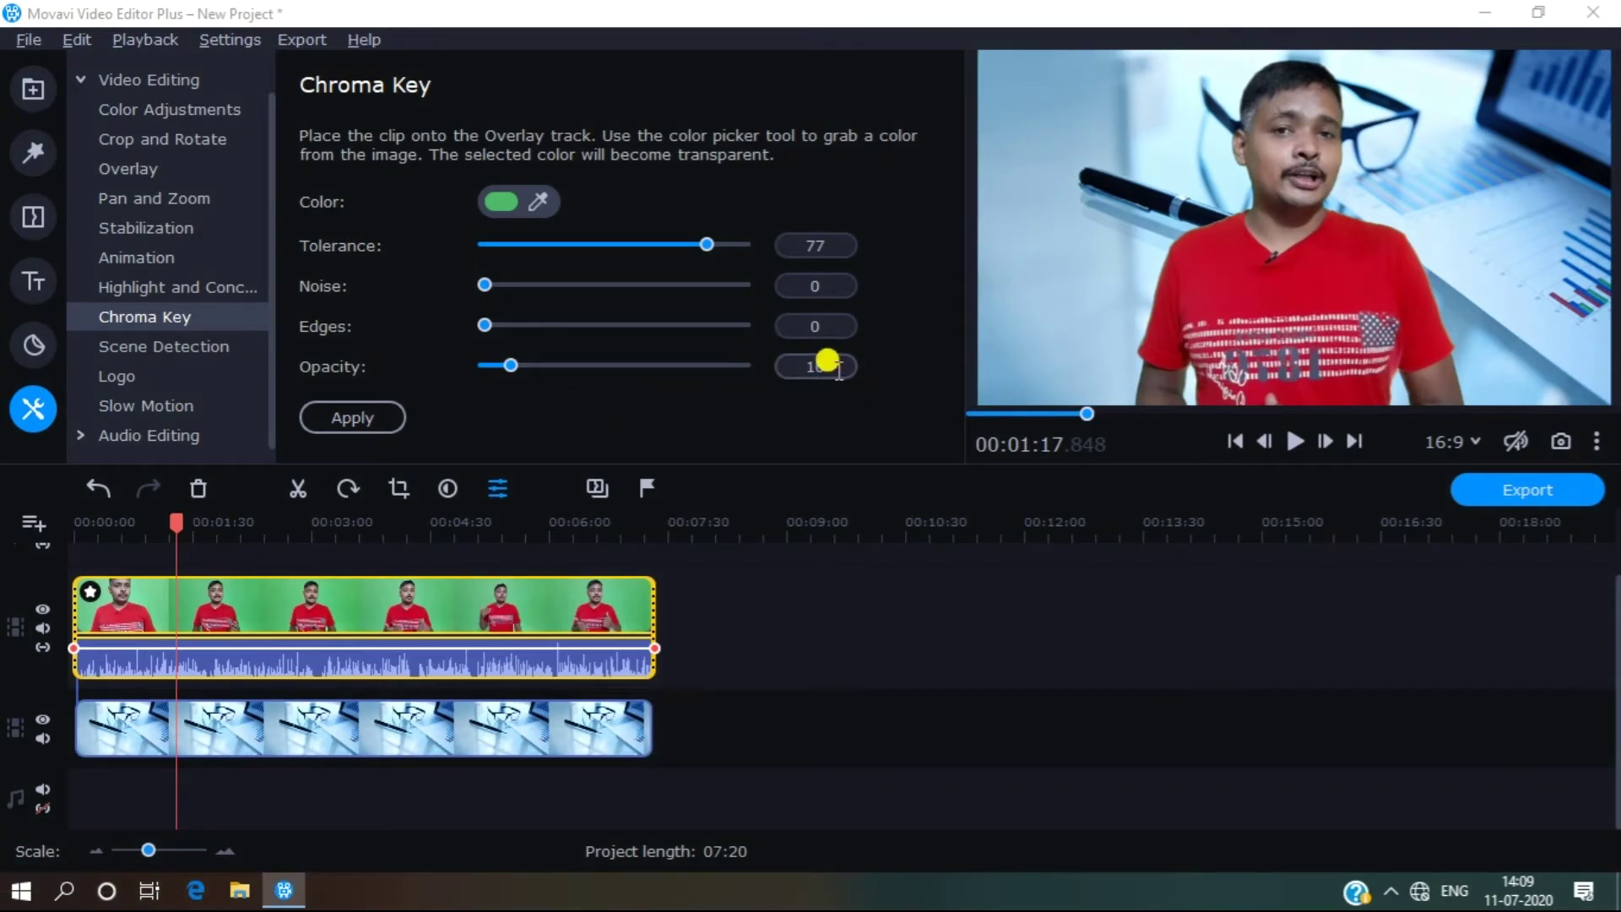
{"action": "left_click_drag", "start_coordinate": [510, 365], "coordinate": [764, 372]}
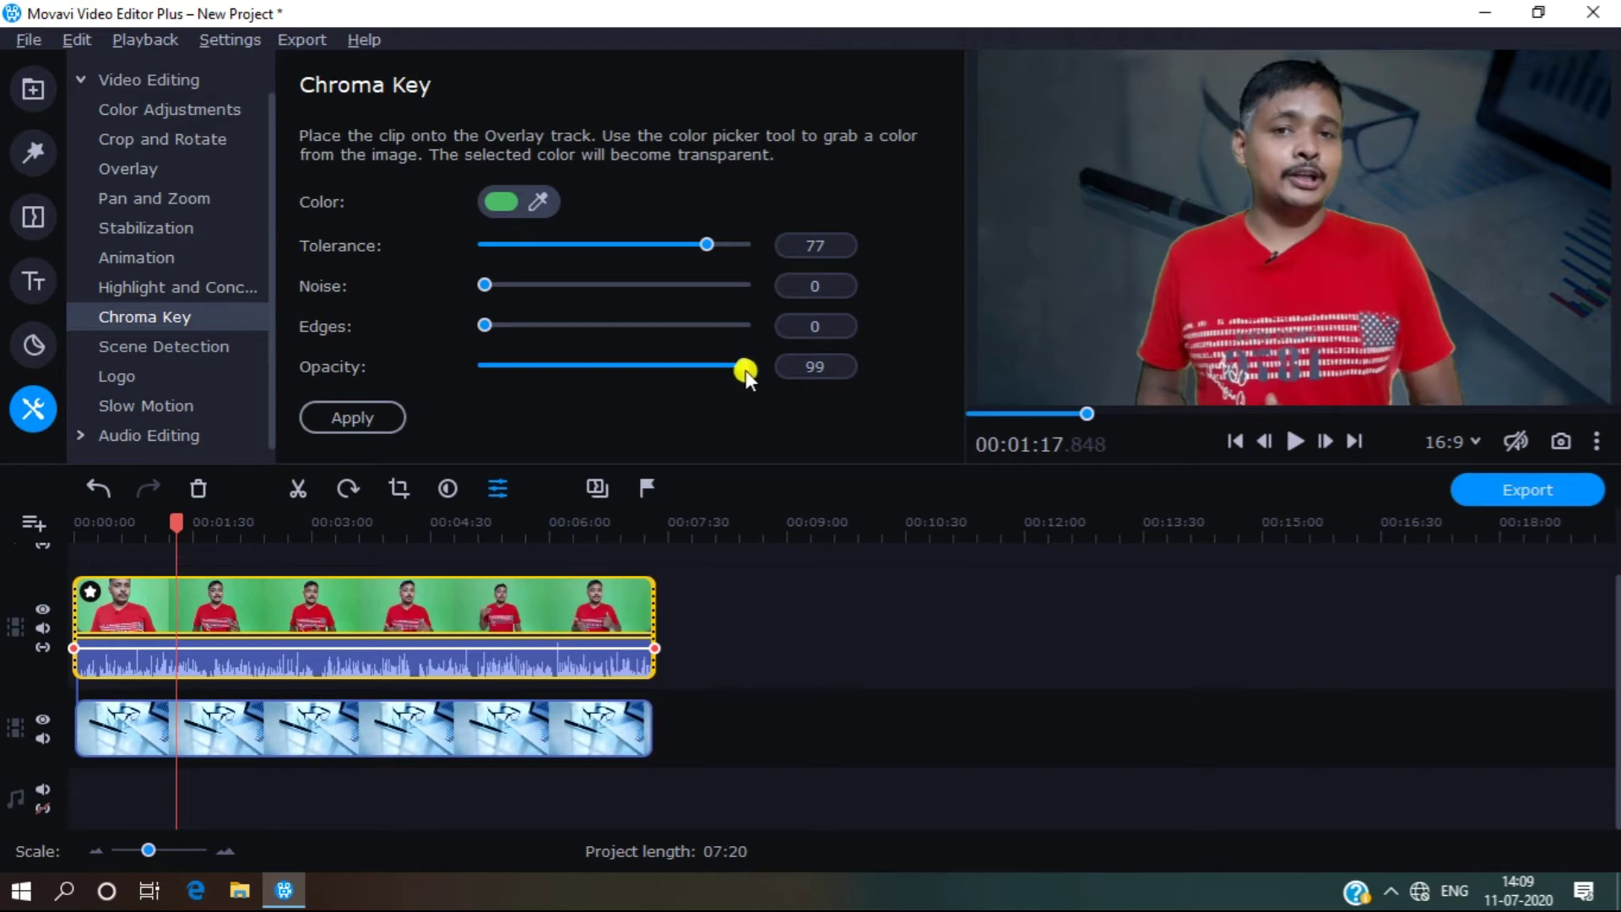
{"action": "left_click_drag", "start_coordinate": [743, 368], "coordinate": [499, 385]}
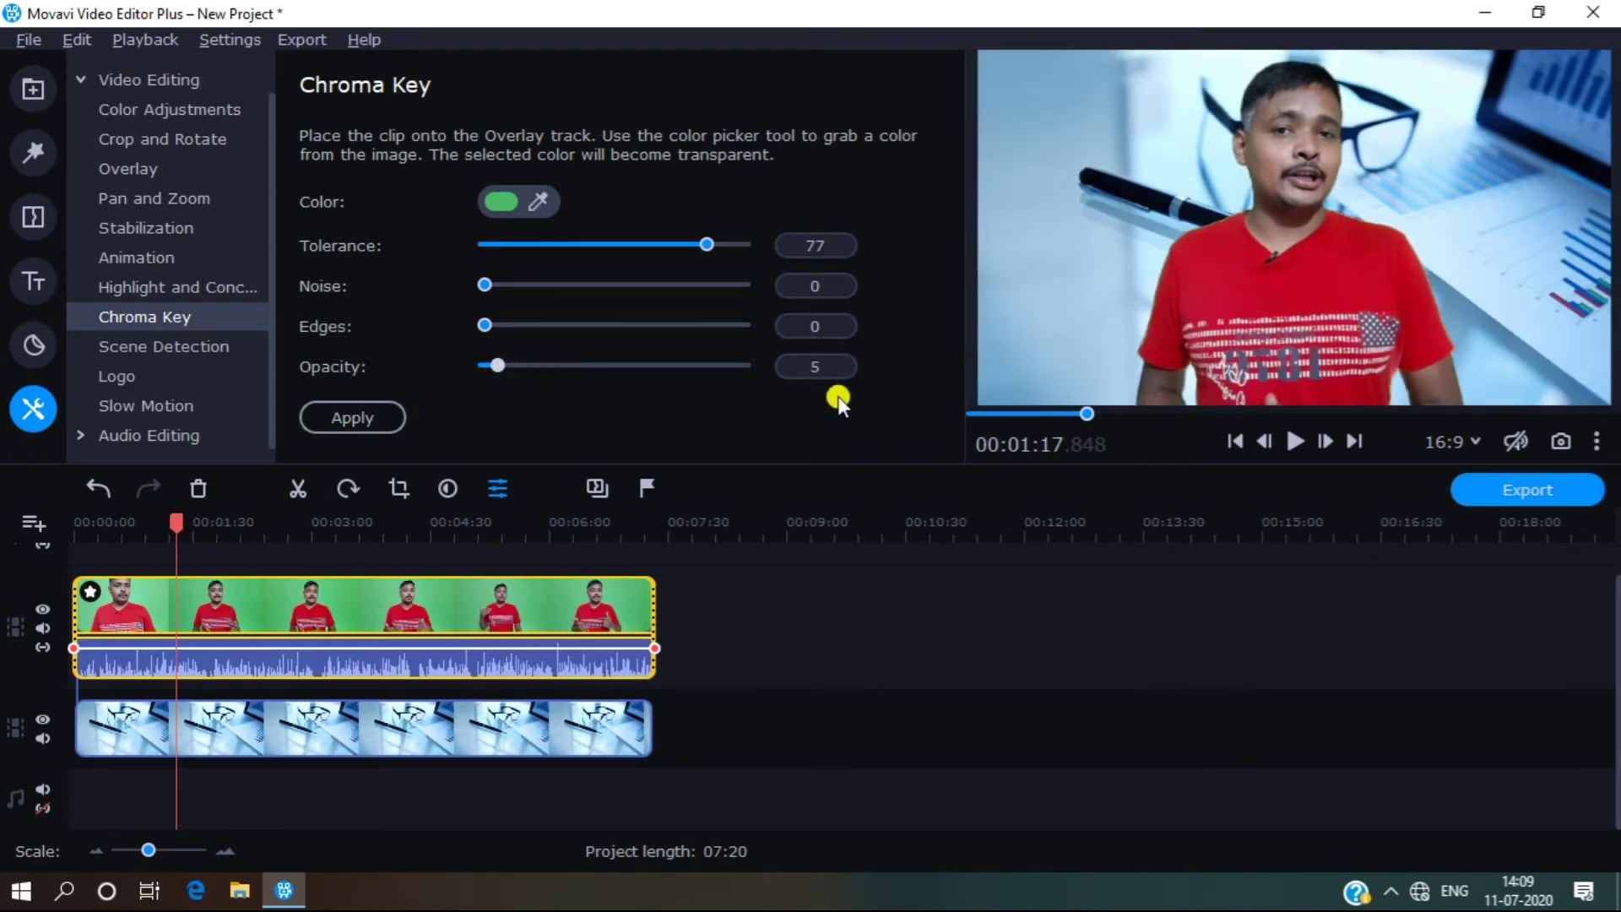
Try the Chroma Key opacity at 0 and inspect the presenter's hair and outline in full-screen preview.
{"action": "left_click_drag", "start_coordinate": [503, 371], "coordinate": [475, 368]}
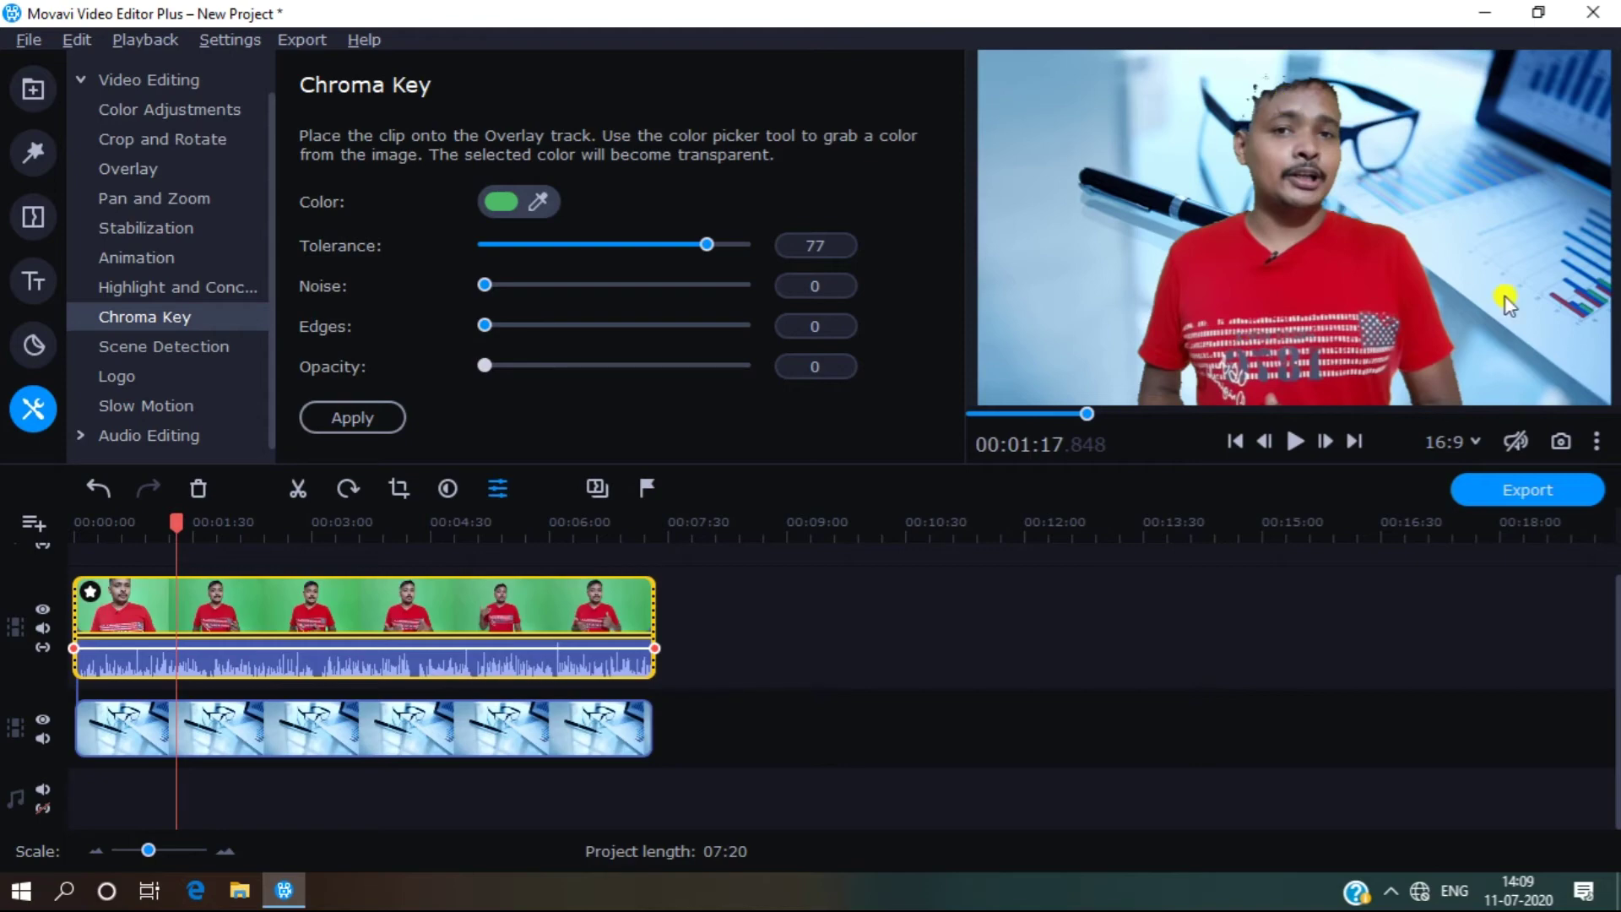
{"action": "left_click", "coordinate": [1597, 441]}
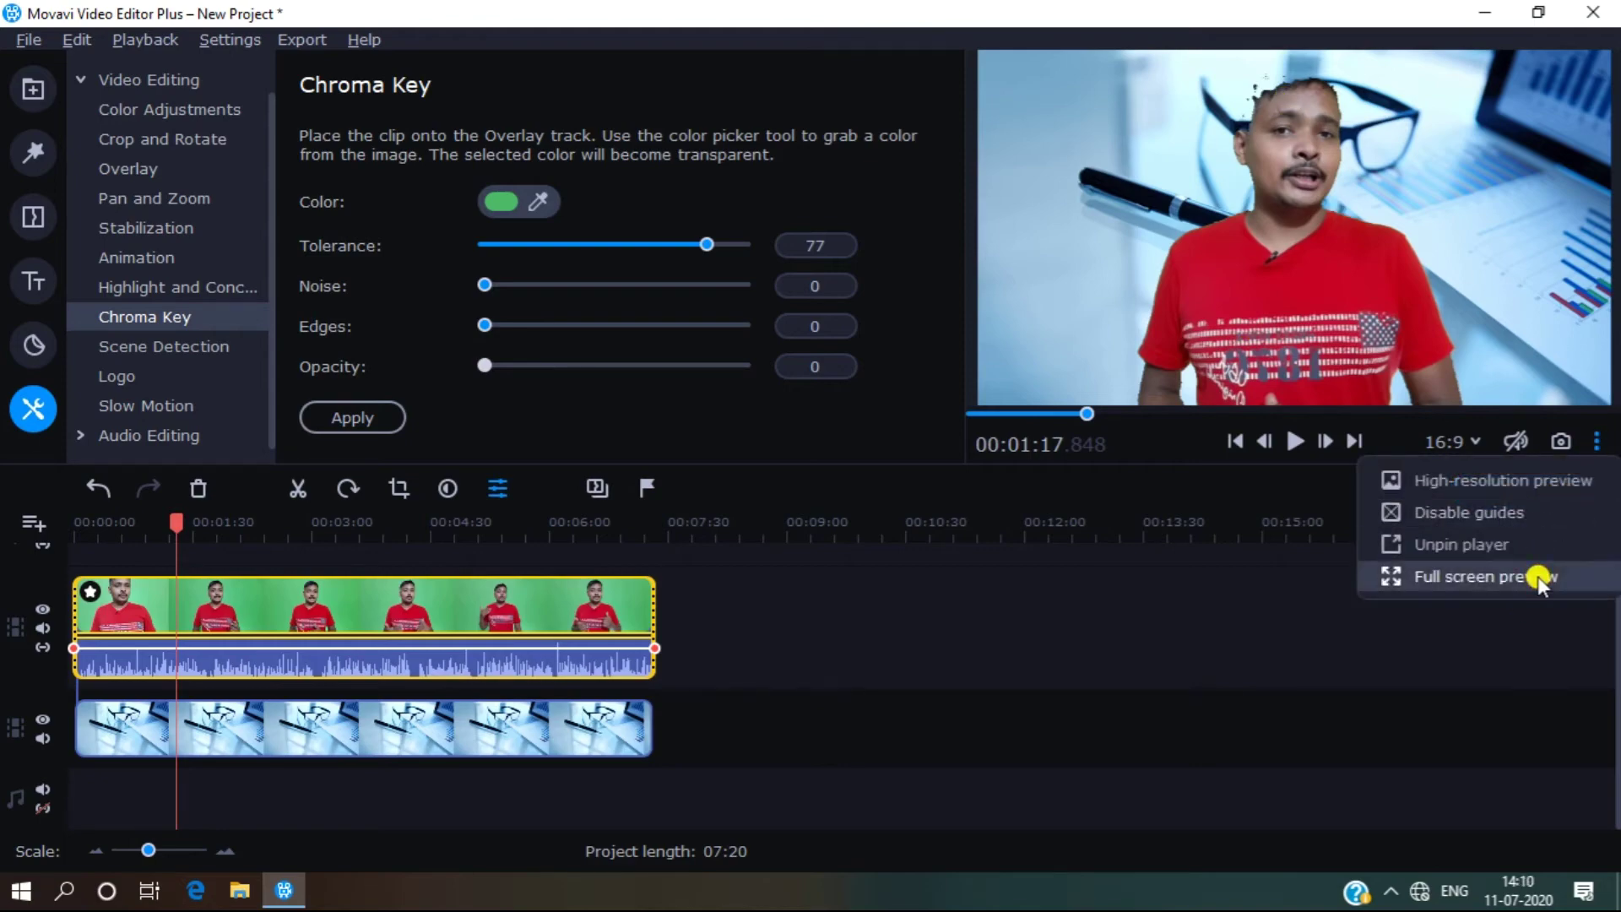
{"action": "left_click", "coordinate": [1535, 574]}
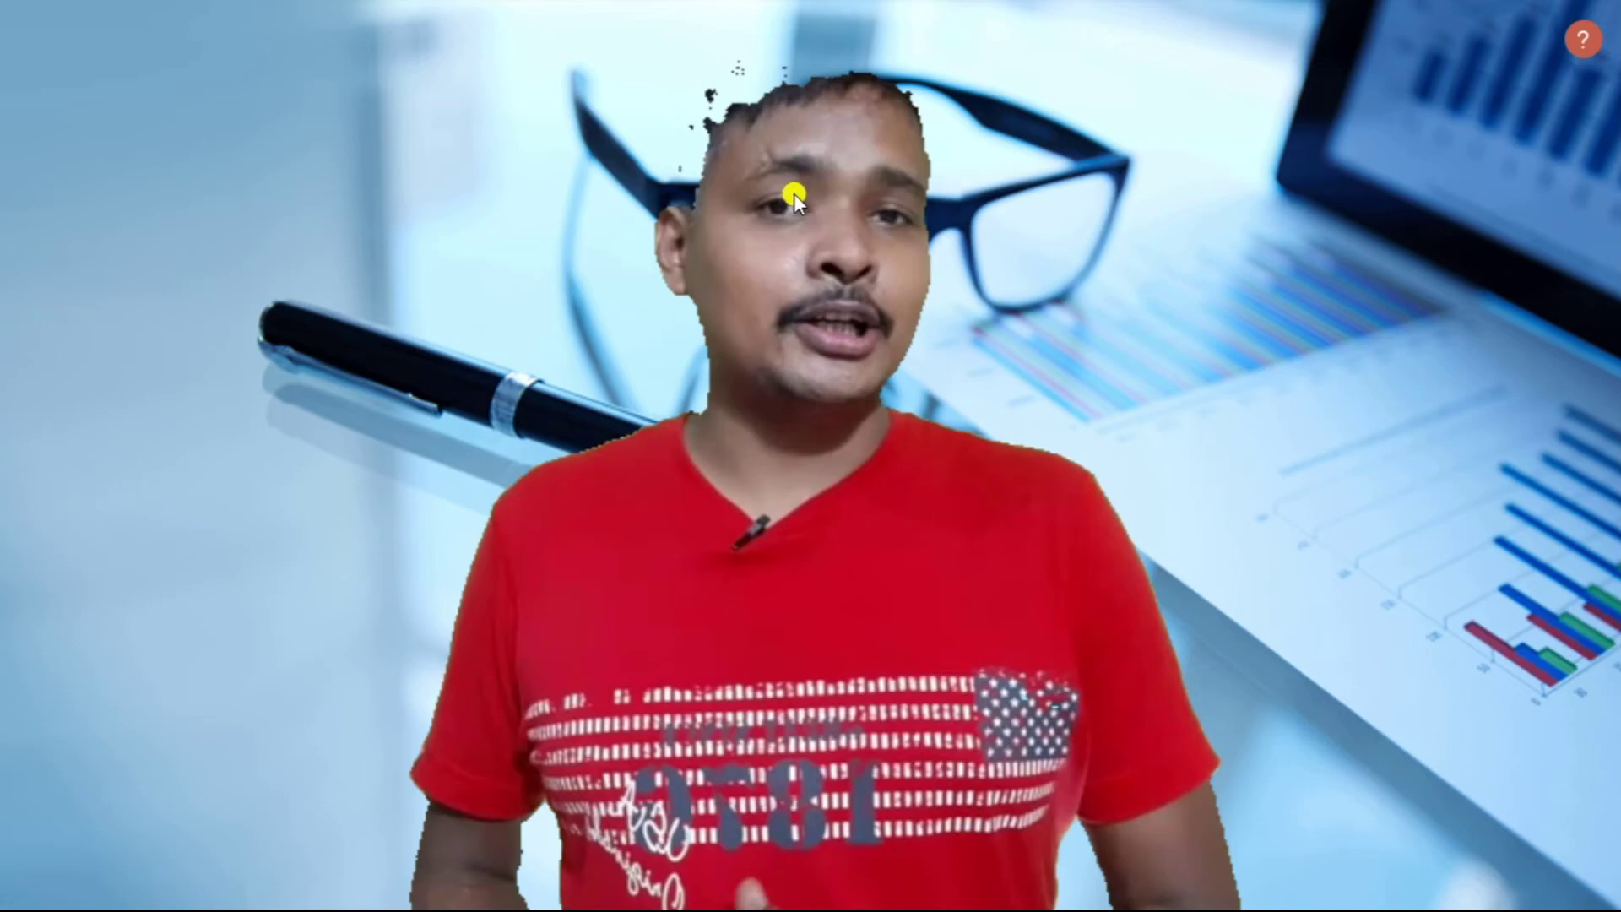
{"action": "key", "text": "Escape"}
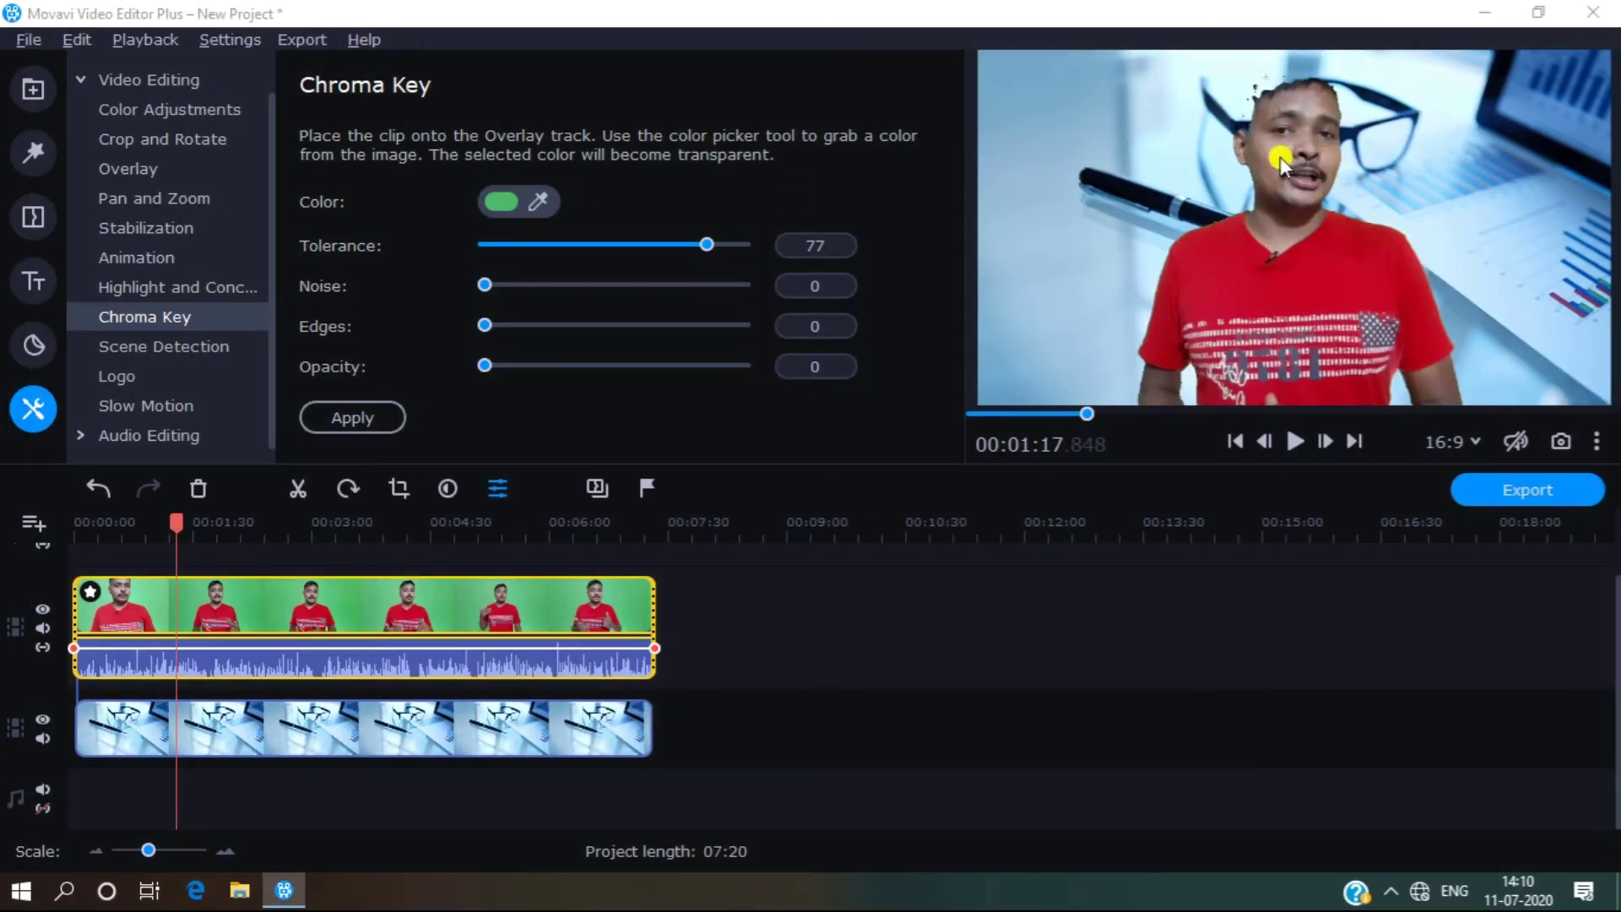
Fine-tune the Chroma Key opacity to 5.
{"action": "left_click", "coordinate": [485, 367]}
{"action": "left_click_drag", "start_coordinate": [486, 367], "coordinate": [499, 369]}
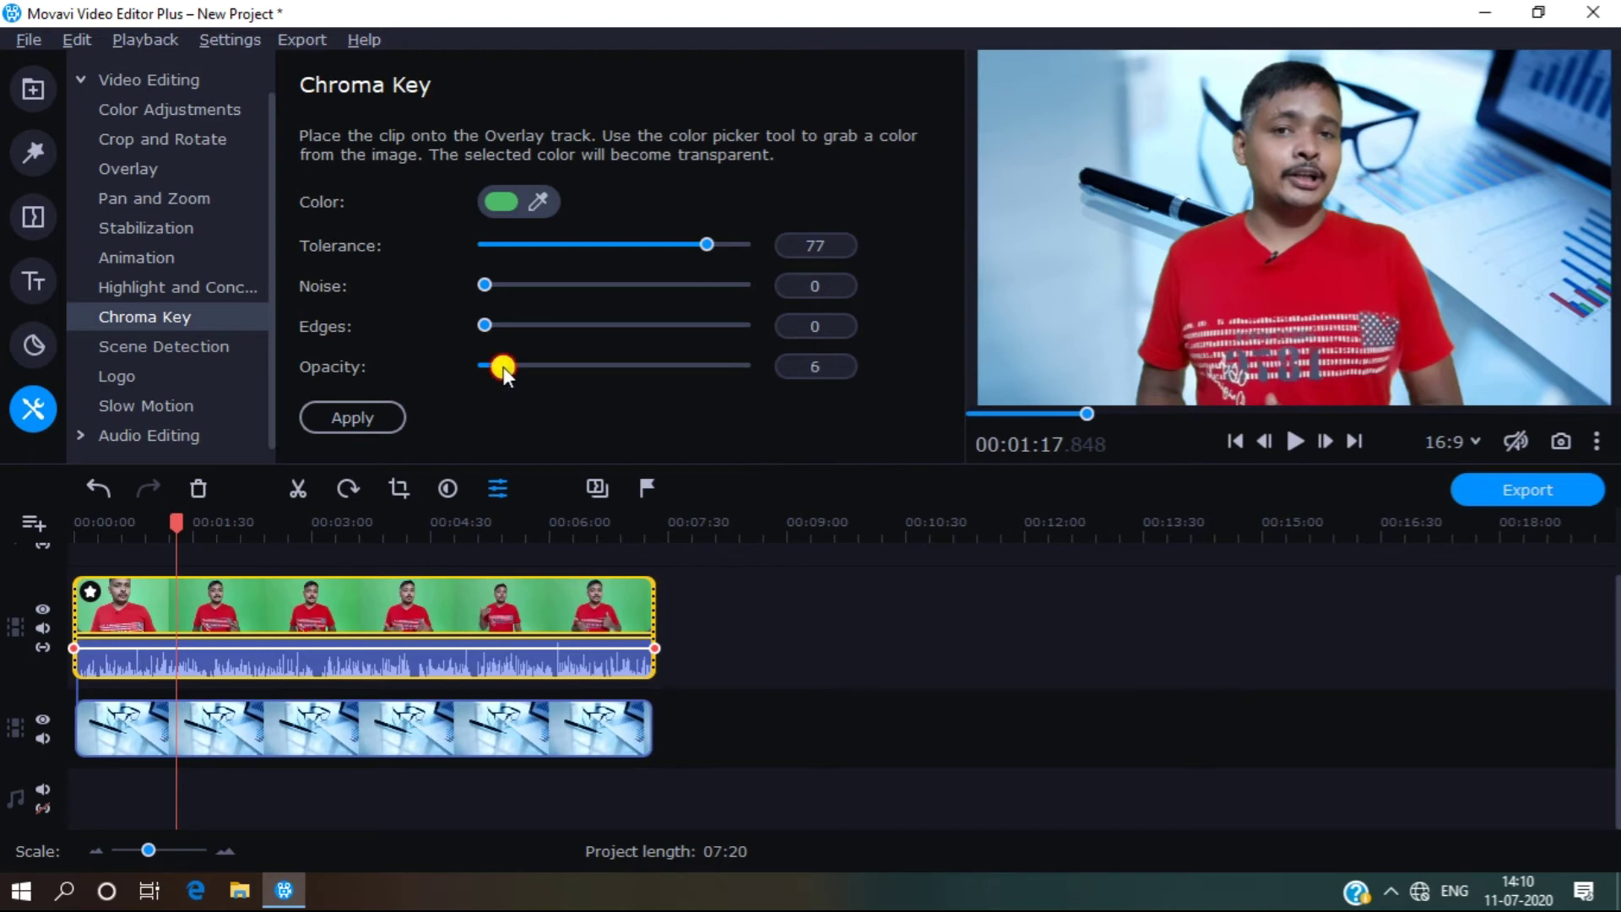
{"action": "left_click_drag", "start_coordinate": [500, 367], "coordinate": [499, 368]}
{"action": "mouse_move", "coordinate": [499, 366]}
{"action": "left_mouse_down"}
{"action": "mouse_move", "coordinate": [530, 365]}
{"action": "mouse_move", "coordinate": [500, 375]}
{"action": "left_mouse_up"}
Select the green-screen presenter clip and set its brightness to 20 in the advanced Color Adjustments.
{"action": "left_click", "coordinate": [189, 614]}
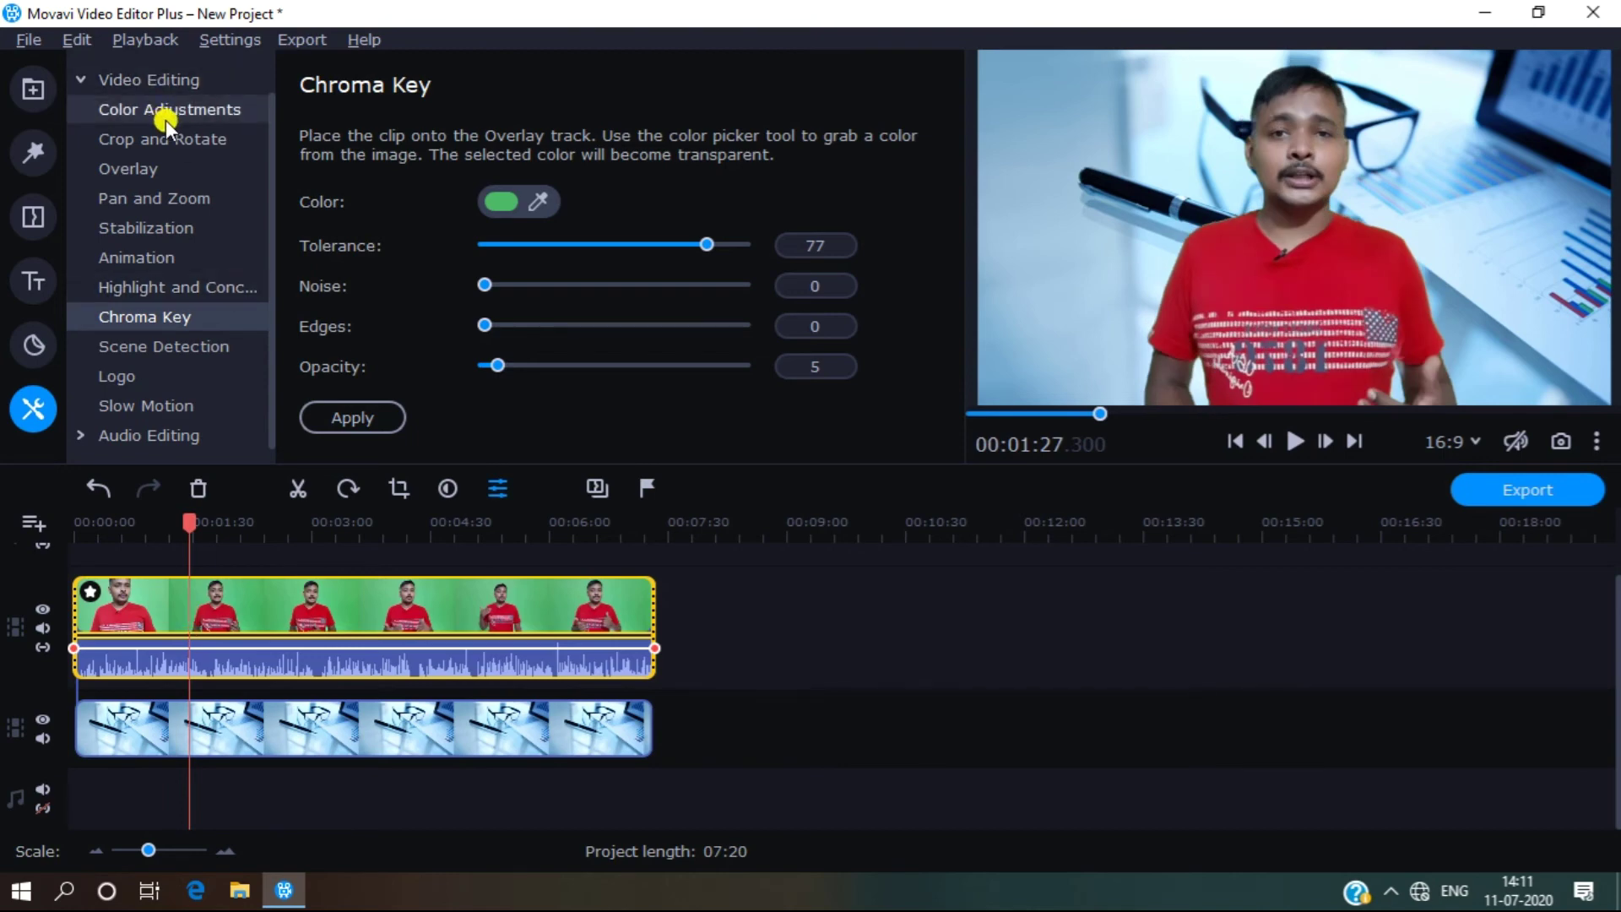
{"action": "left_click", "coordinate": [193, 615]}
{"action": "left_click", "coordinate": [190, 610]}
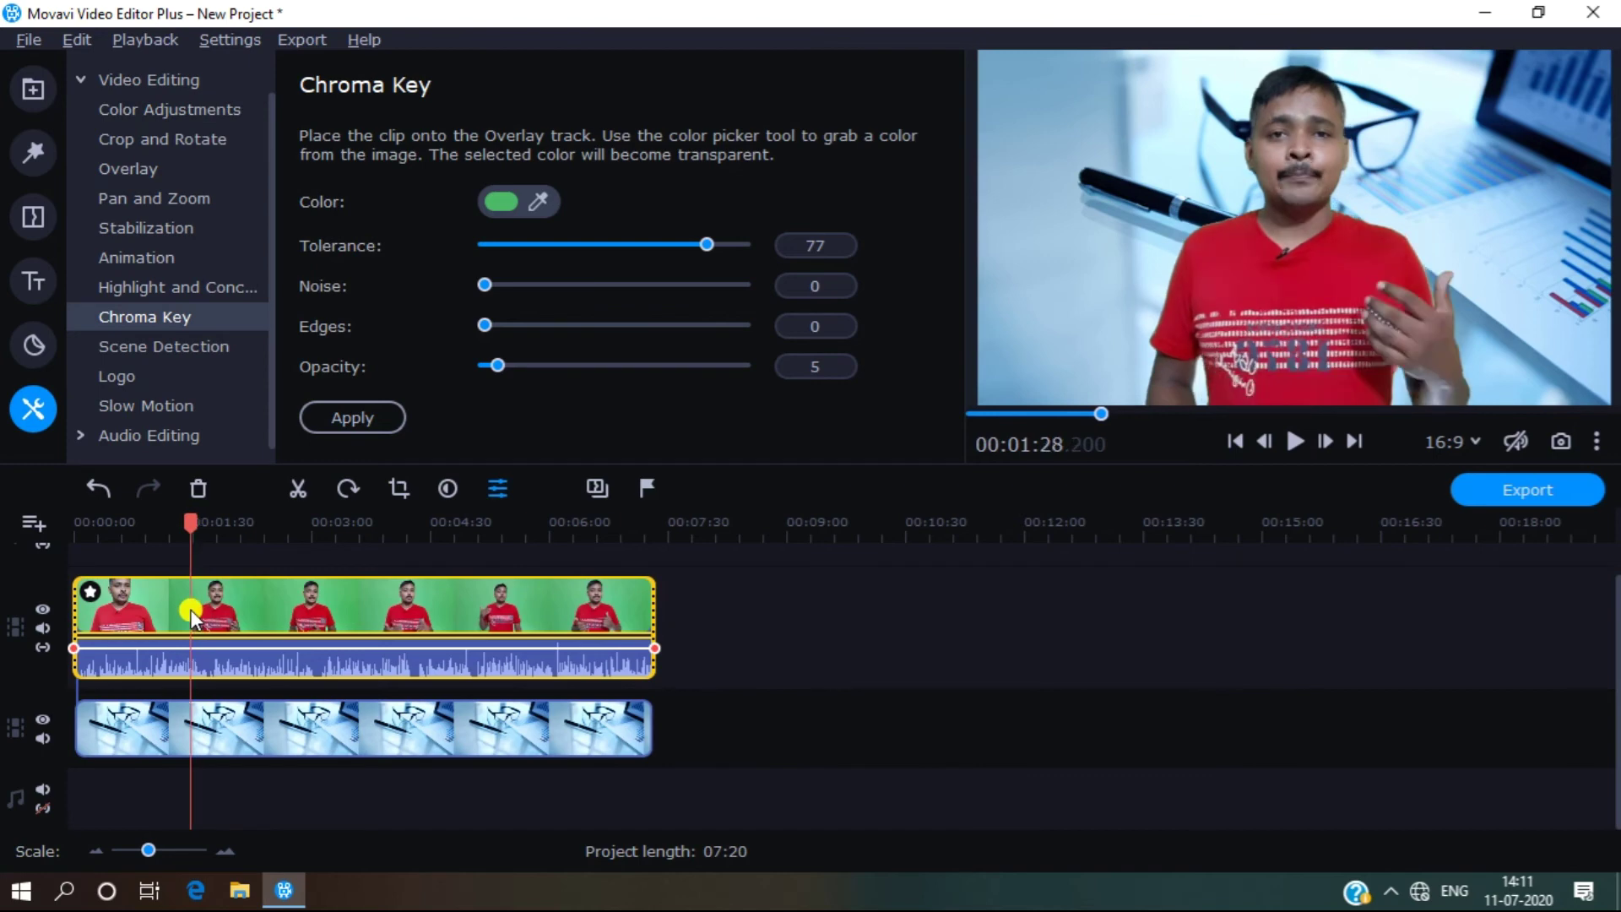
{"action": "left_click", "coordinate": [185, 114]}
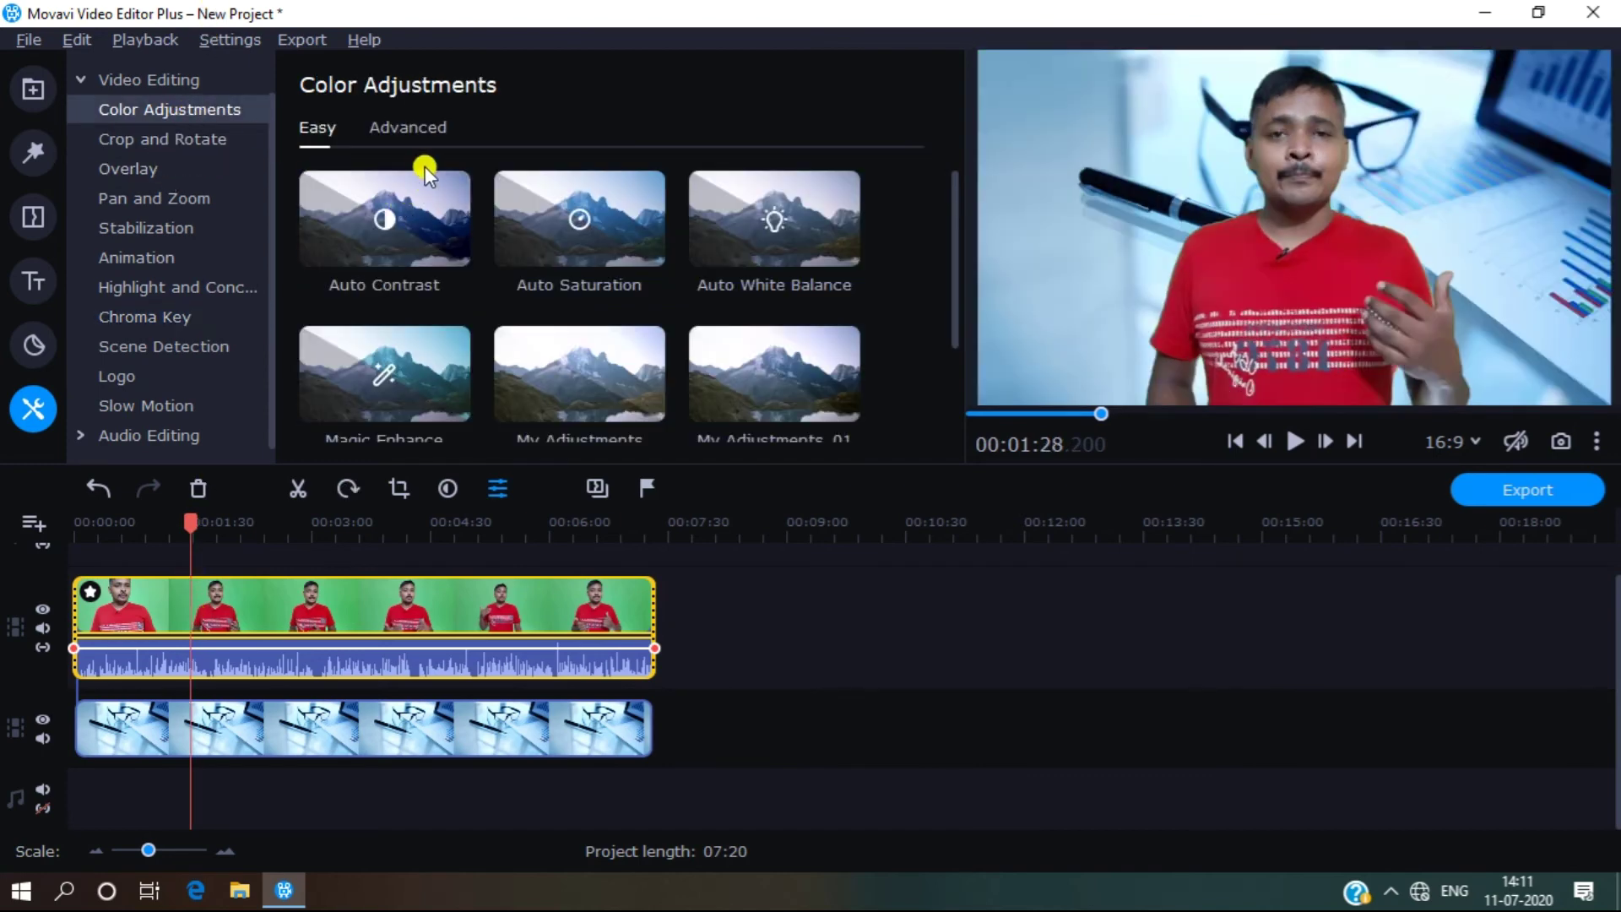
{"action": "left_click", "coordinate": [425, 125]}
{"action": "left_click", "coordinate": [791, 221]}
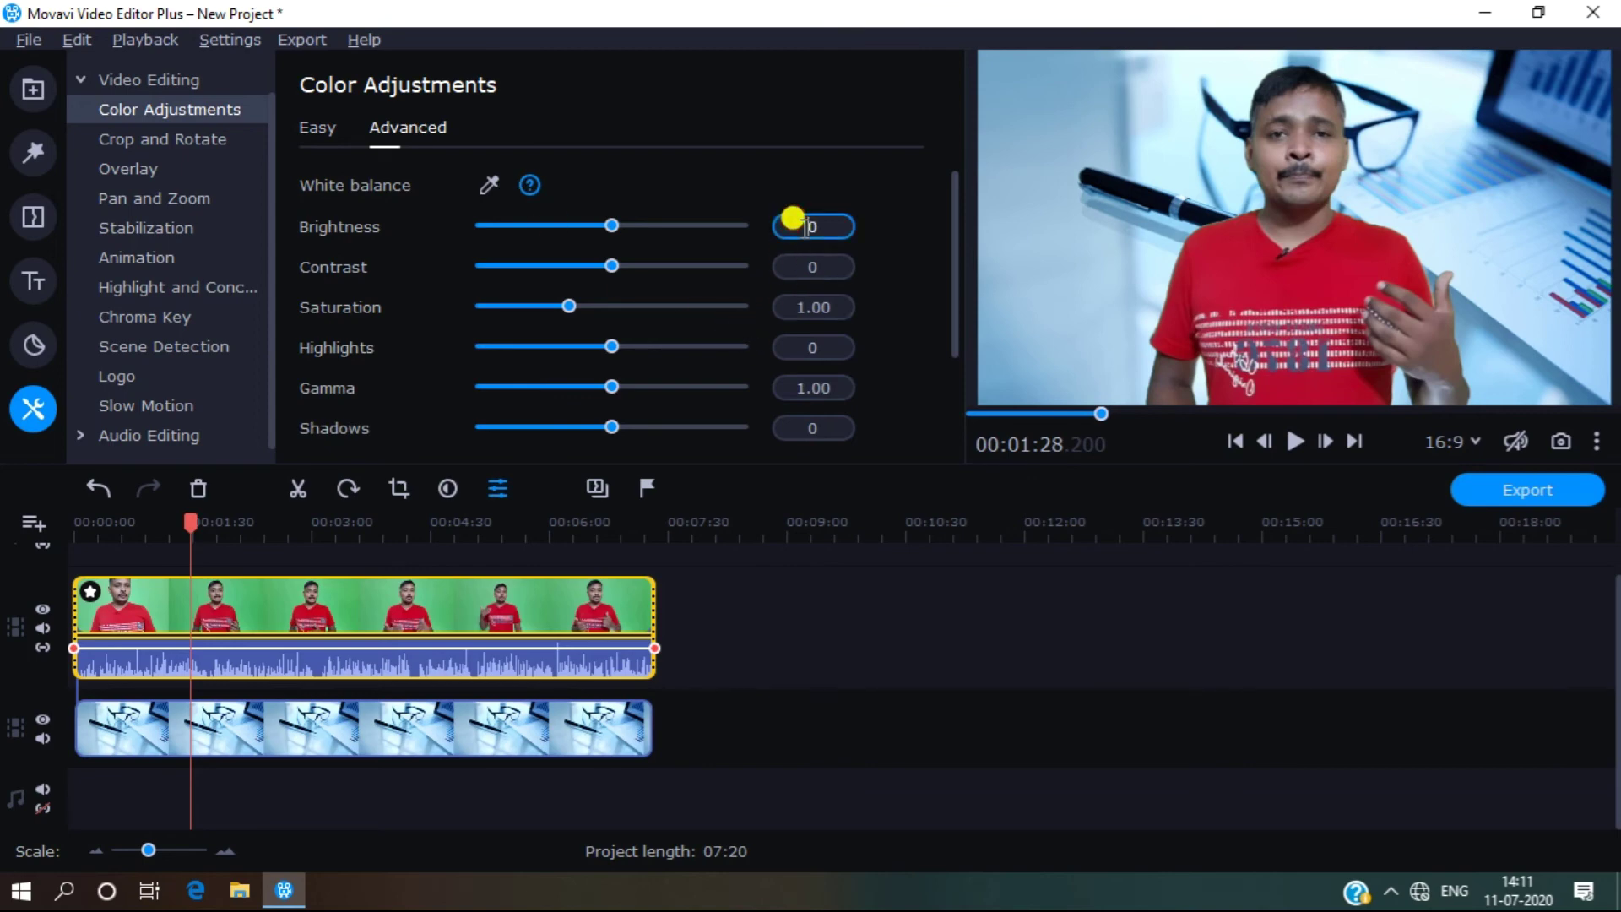
{"action": "type", "text": "2"}
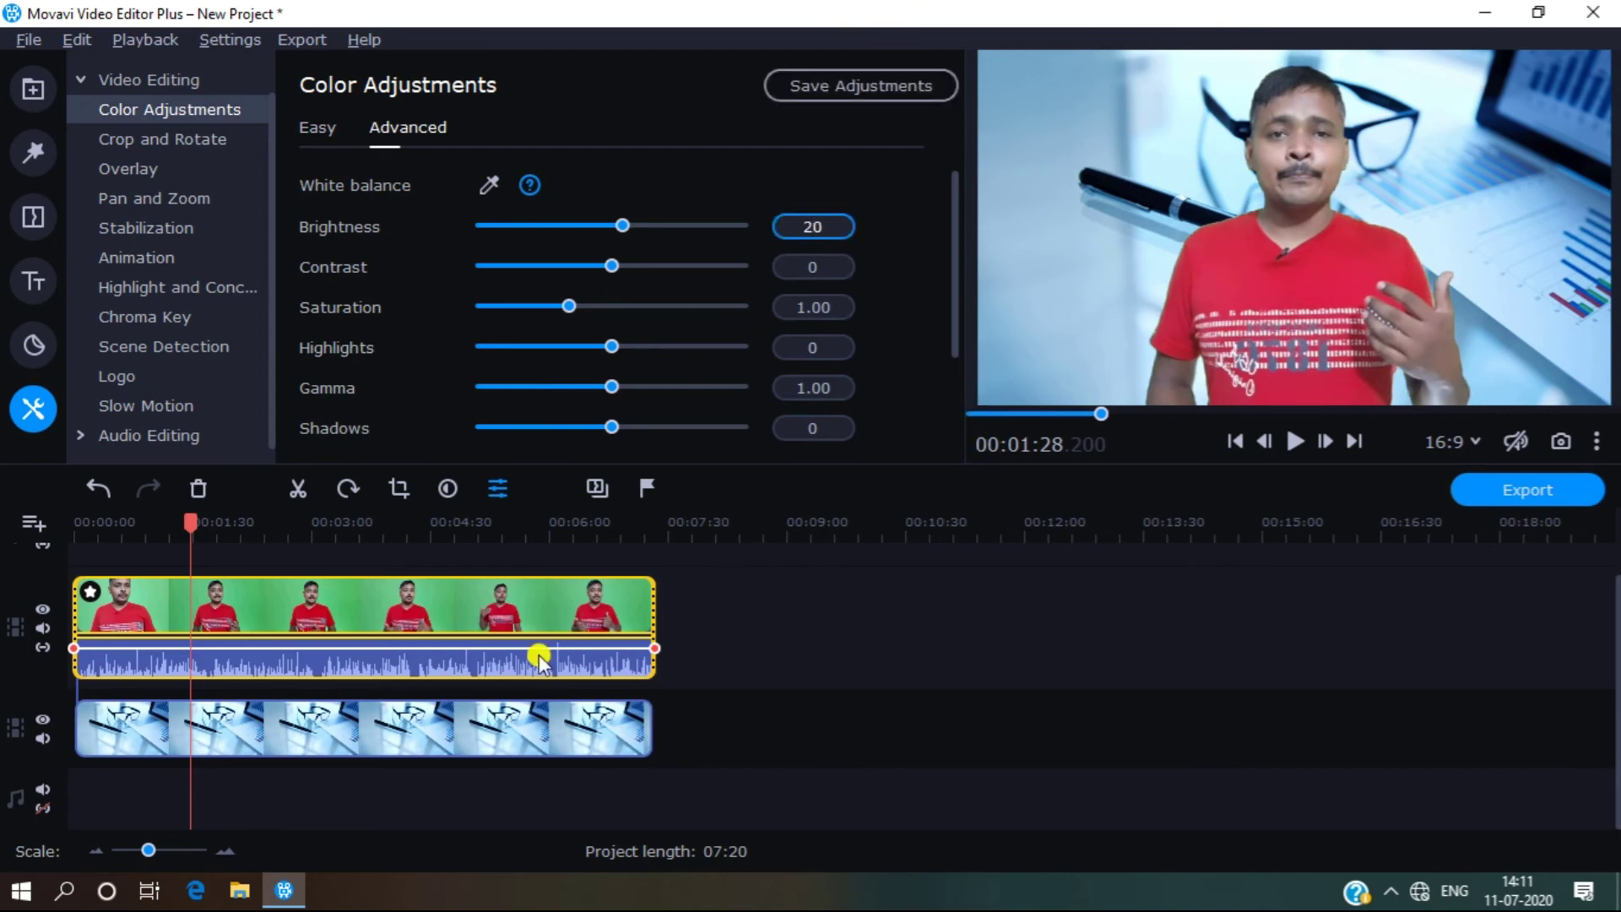
Set the presenter clip's contrast to 20 and saturation to 1.20, judging it at a later frame around 2:26.
{"action": "left_click", "coordinate": [266, 584]}
{"action": "left_click", "coordinate": [802, 263]}
{"action": "type", "text": "2"}
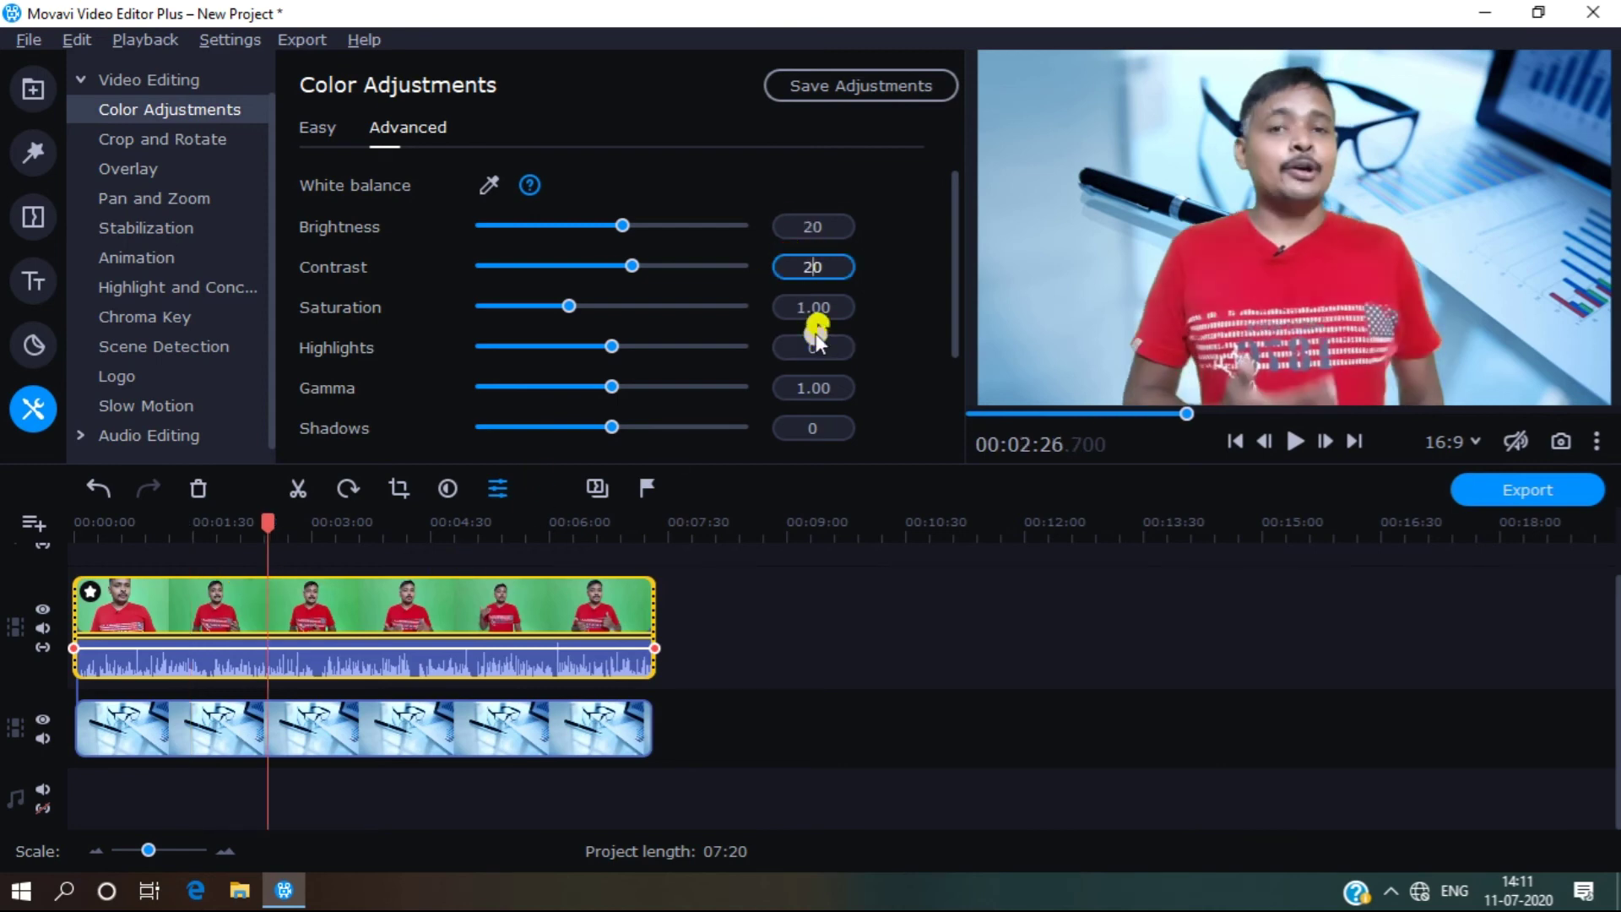
{"action": "left_click", "coordinate": [812, 304]}
{"action": "key", "text": "BackSpace"}
{"action": "type", "text": "2"}
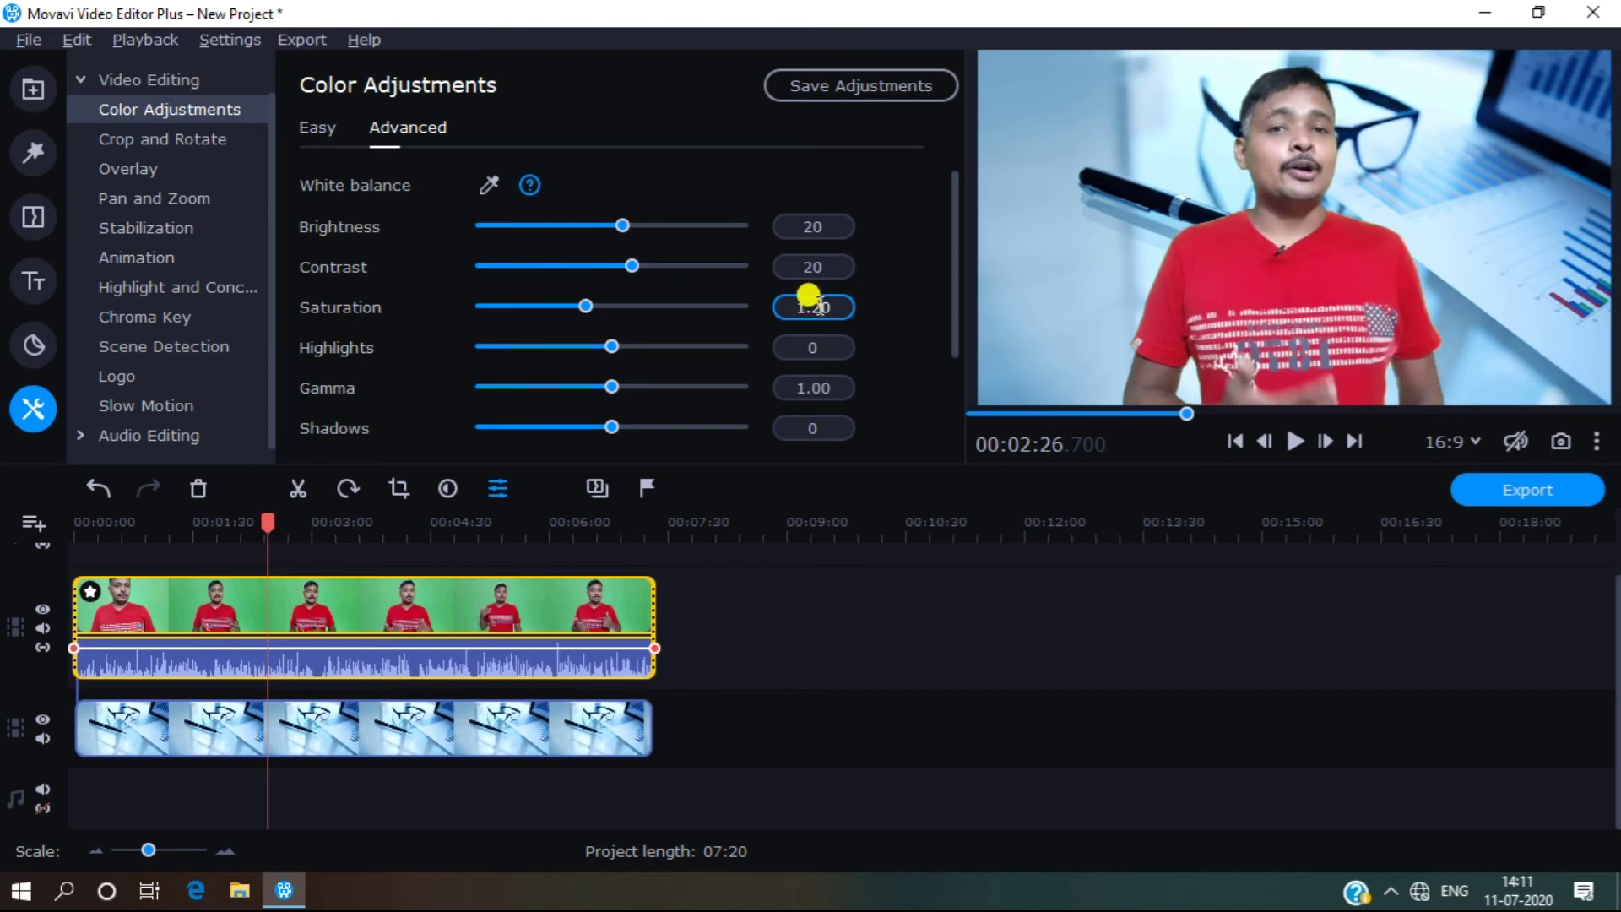
Warm the presenter clip's color temperature slightly to 7.
{"action": "scroll", "coordinate": [522, 321], "scroll_direction": "down", "scroll_amount": 3}
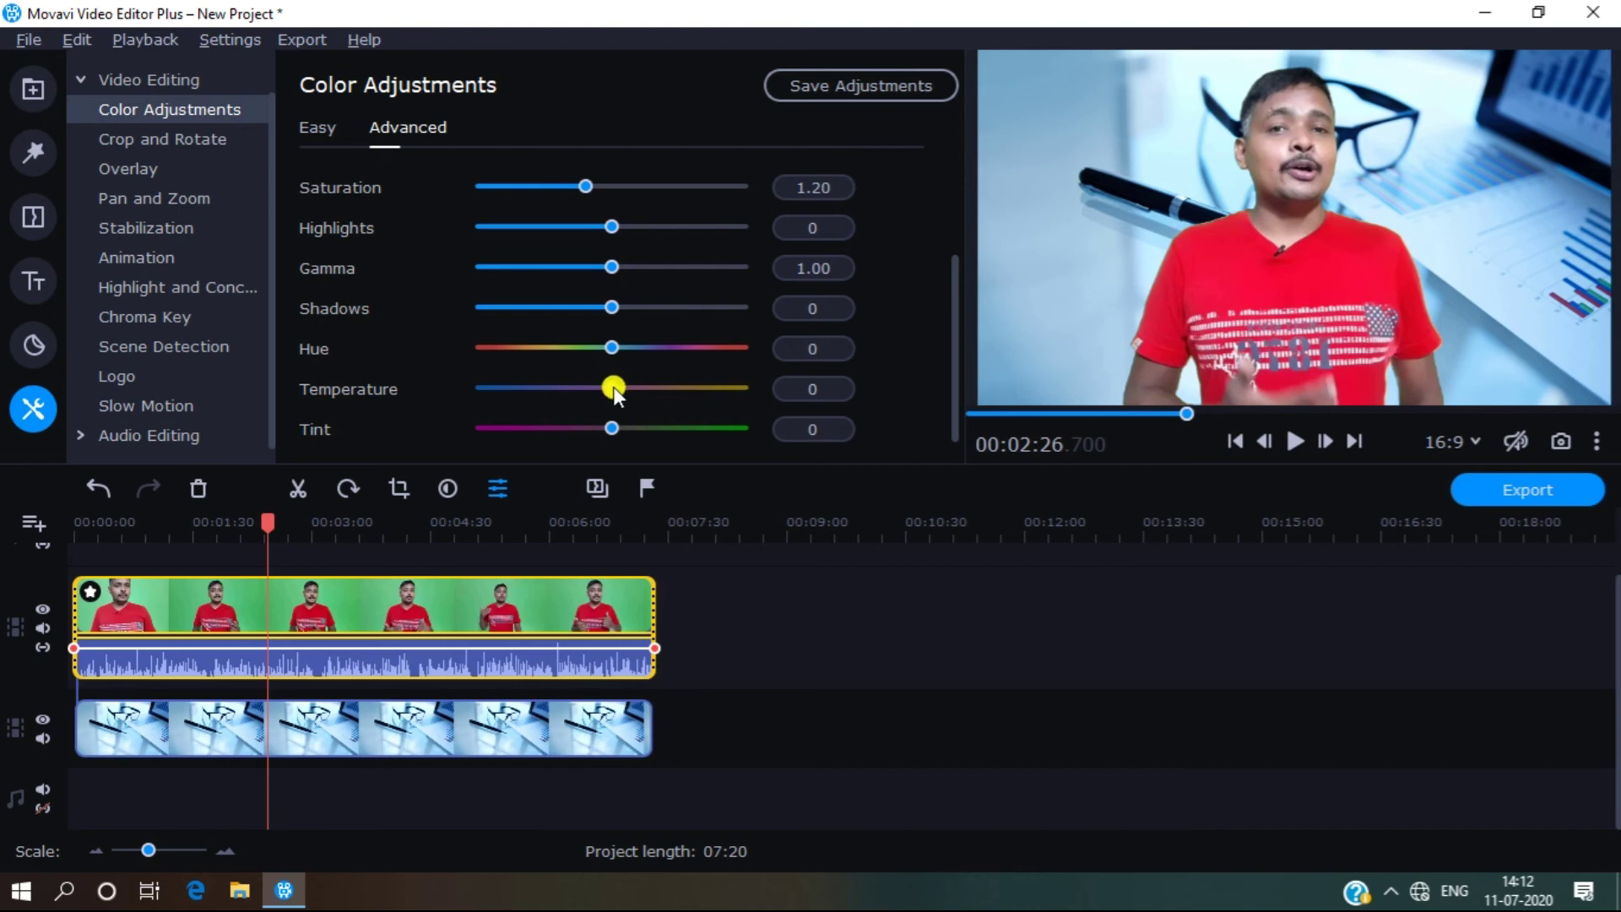
{"action": "left_click_drag", "start_coordinate": [613, 387], "coordinate": [615, 387]}
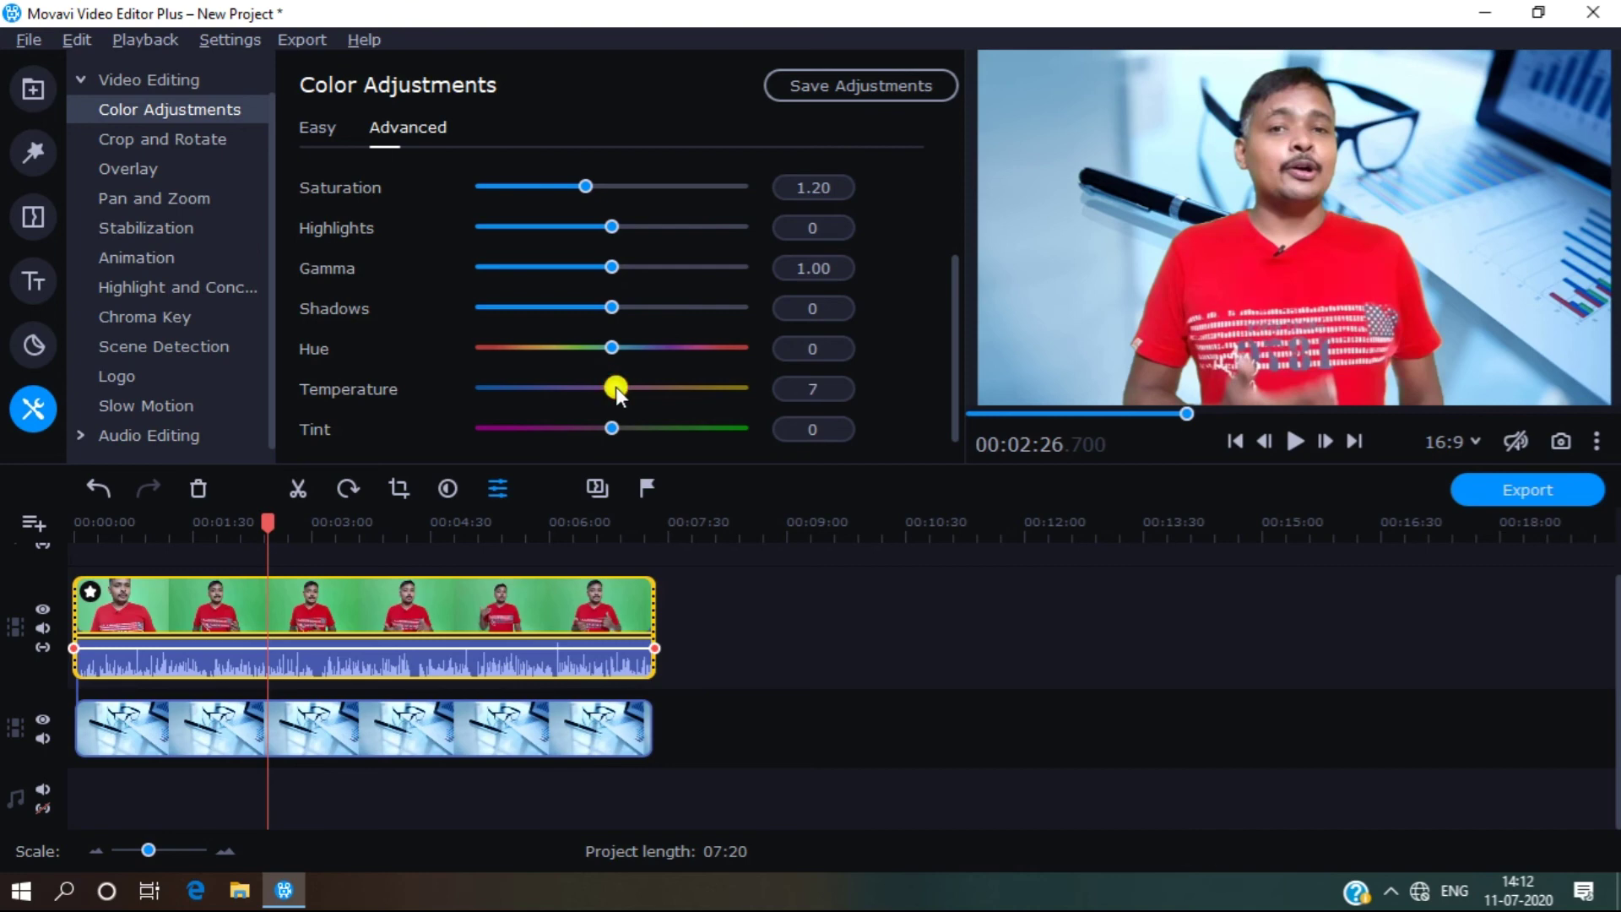